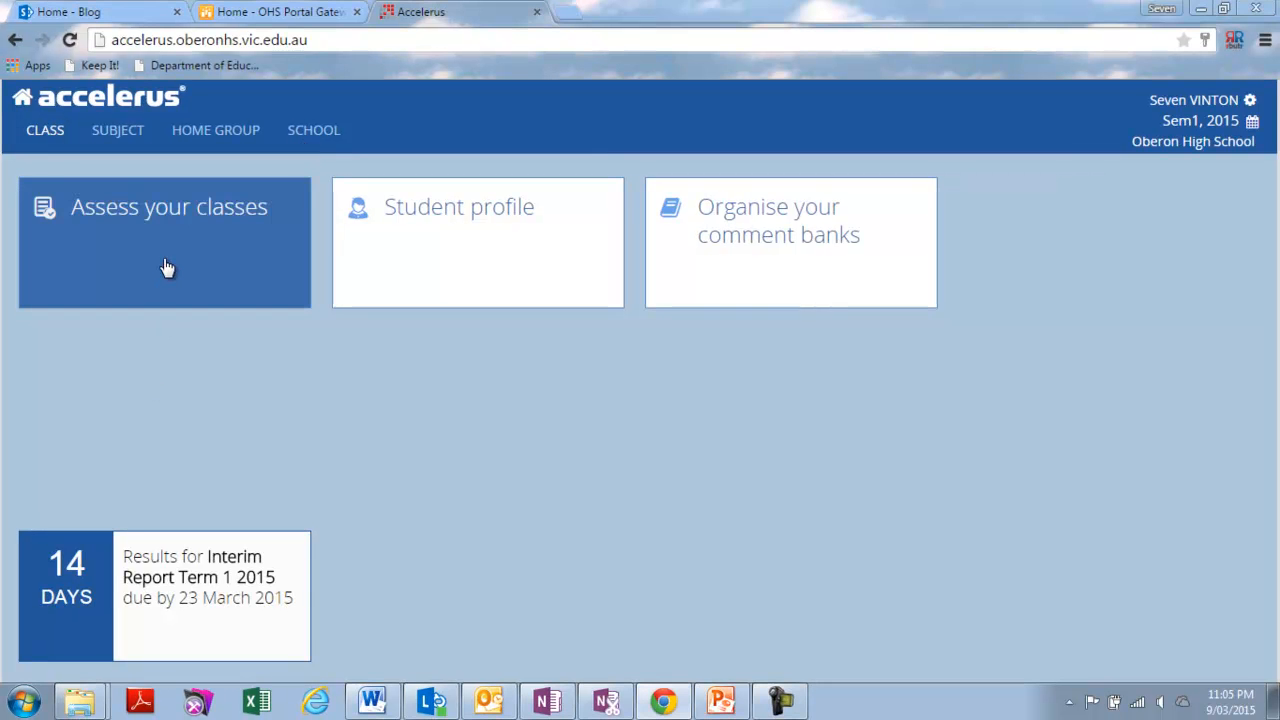
- Open the Test Class from the class assessment area and show it in Grid View
click(160, 251)
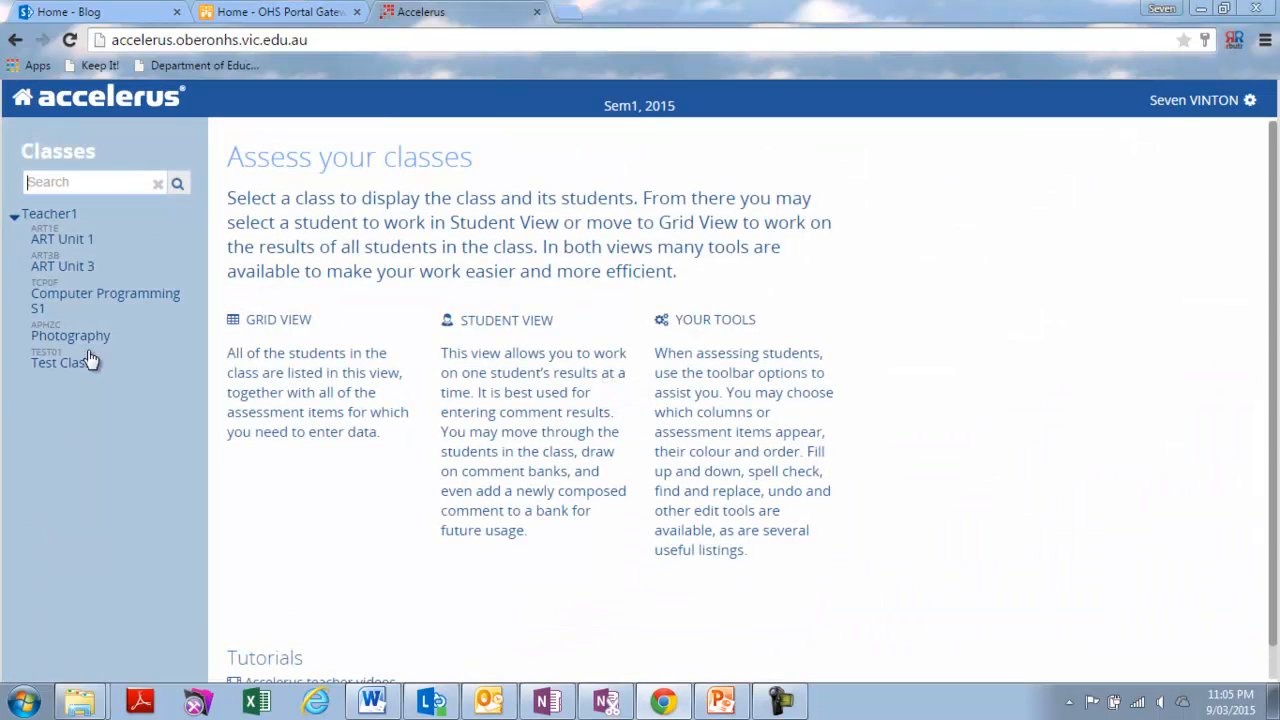
click(77, 366)
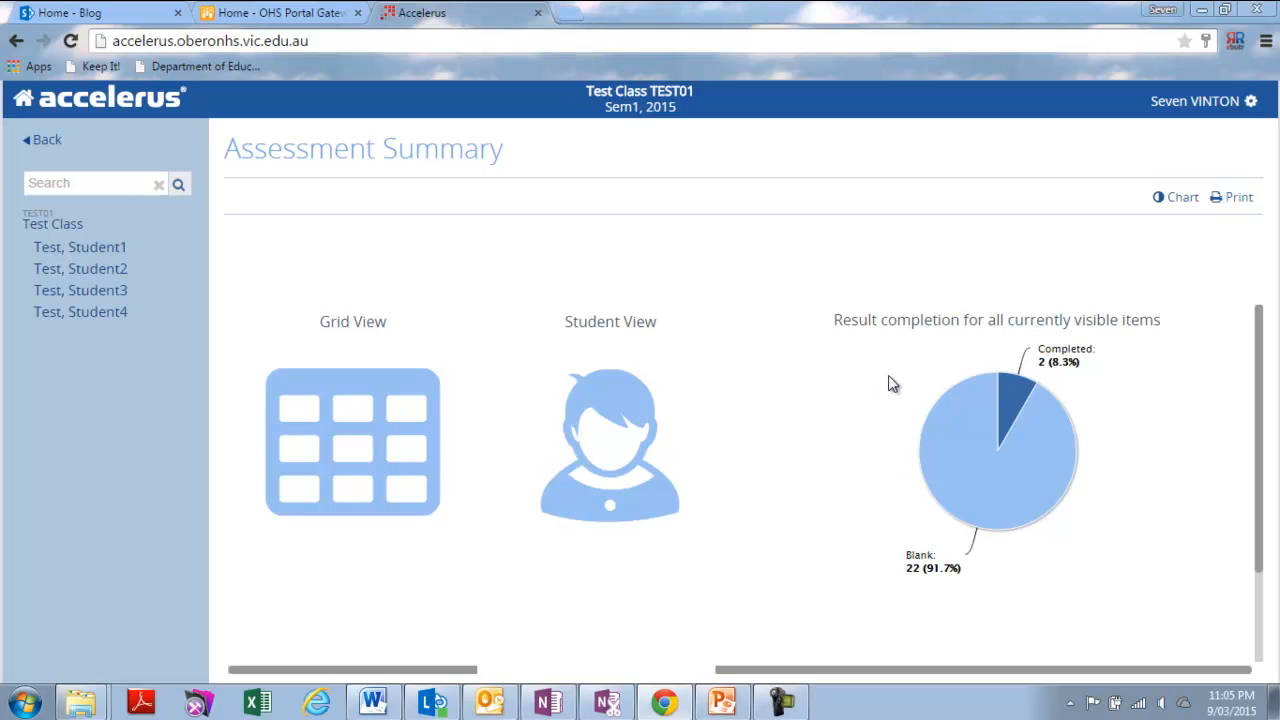
click(382, 390)
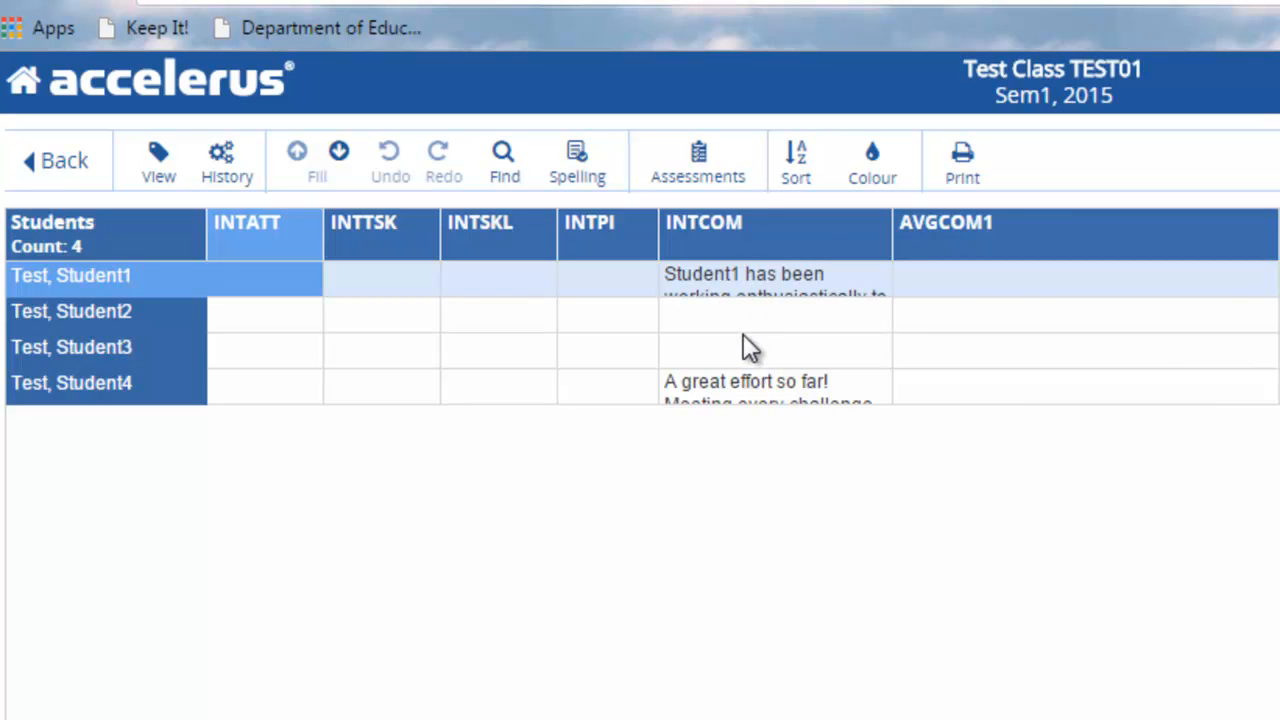
- Set the first student's INTATT result to VG-Very Good and fill it down to the rest of the class
click(289, 278)
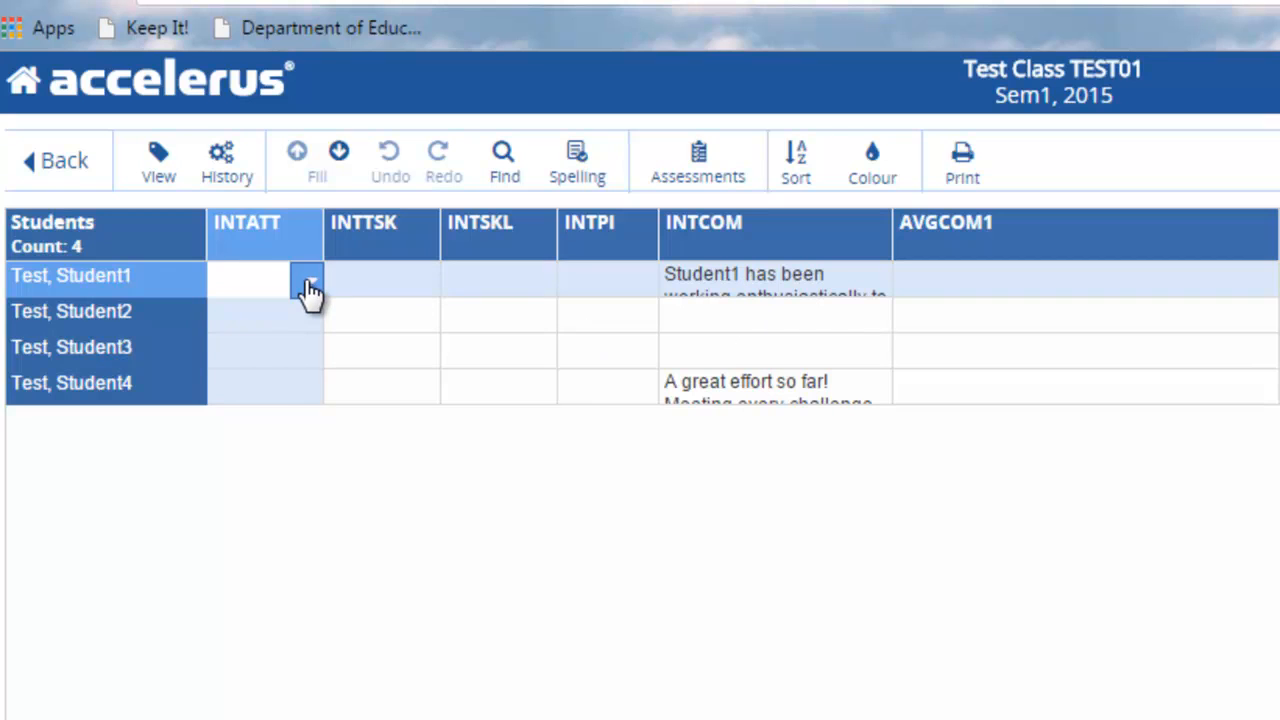
click(308, 285)
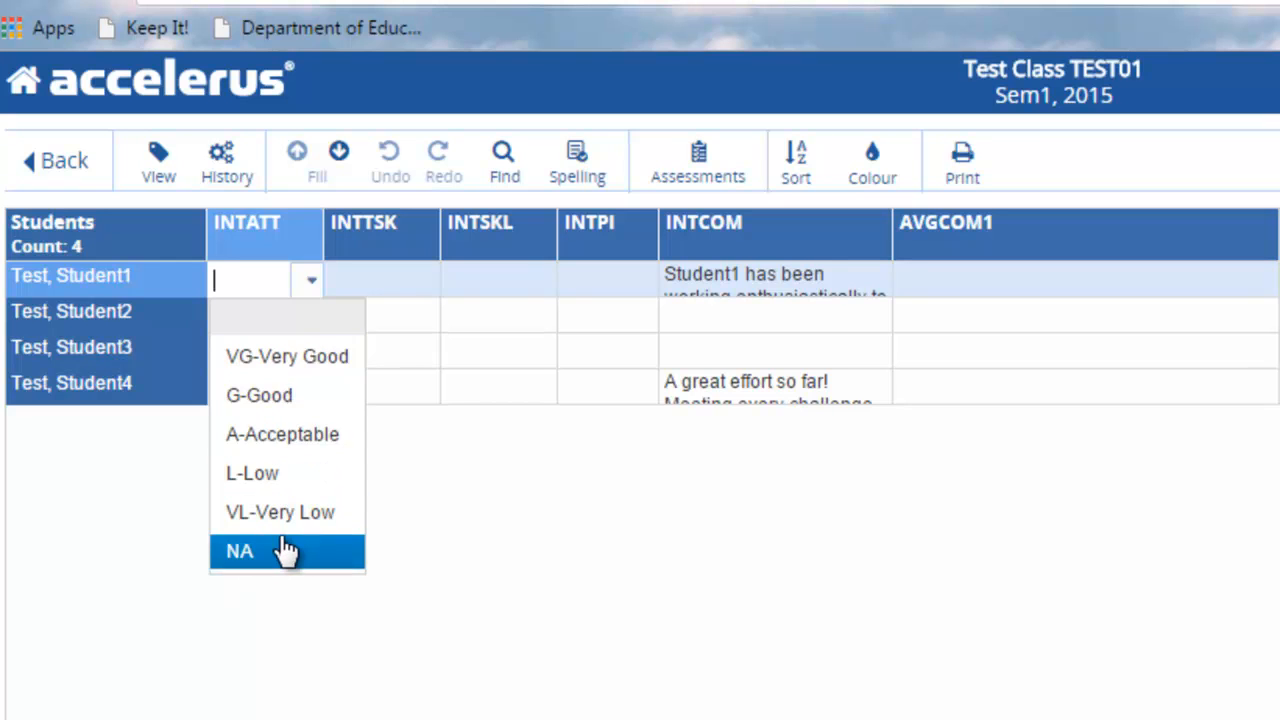
click(284, 360)
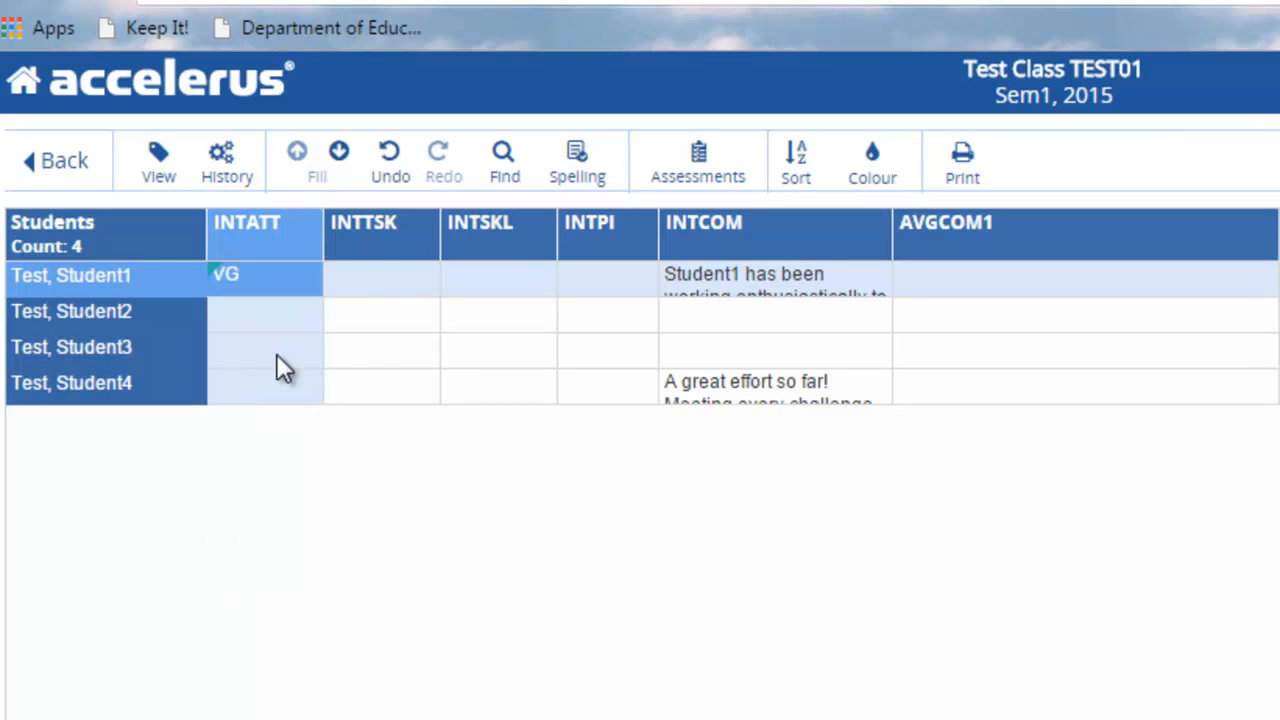
click(342, 167)
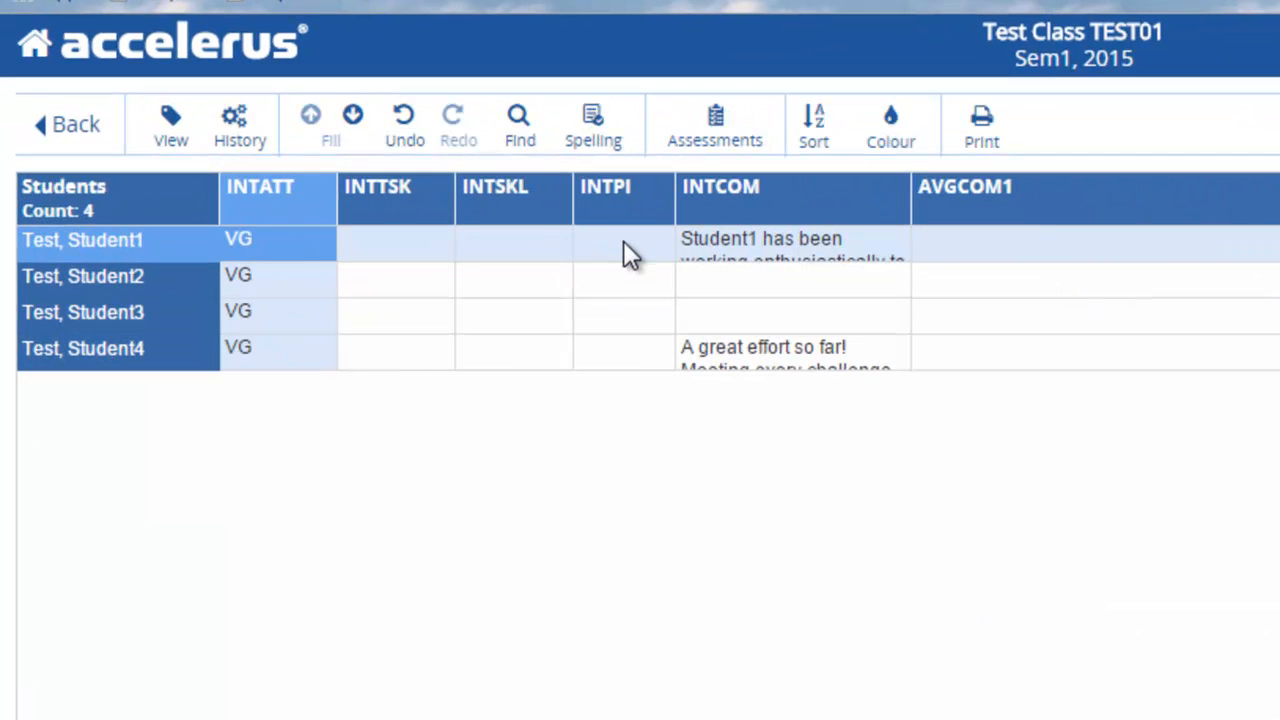
- Set the first student's INTPI result to R-Required and fill it down to the remaining students
click(608, 242)
click(646, 240)
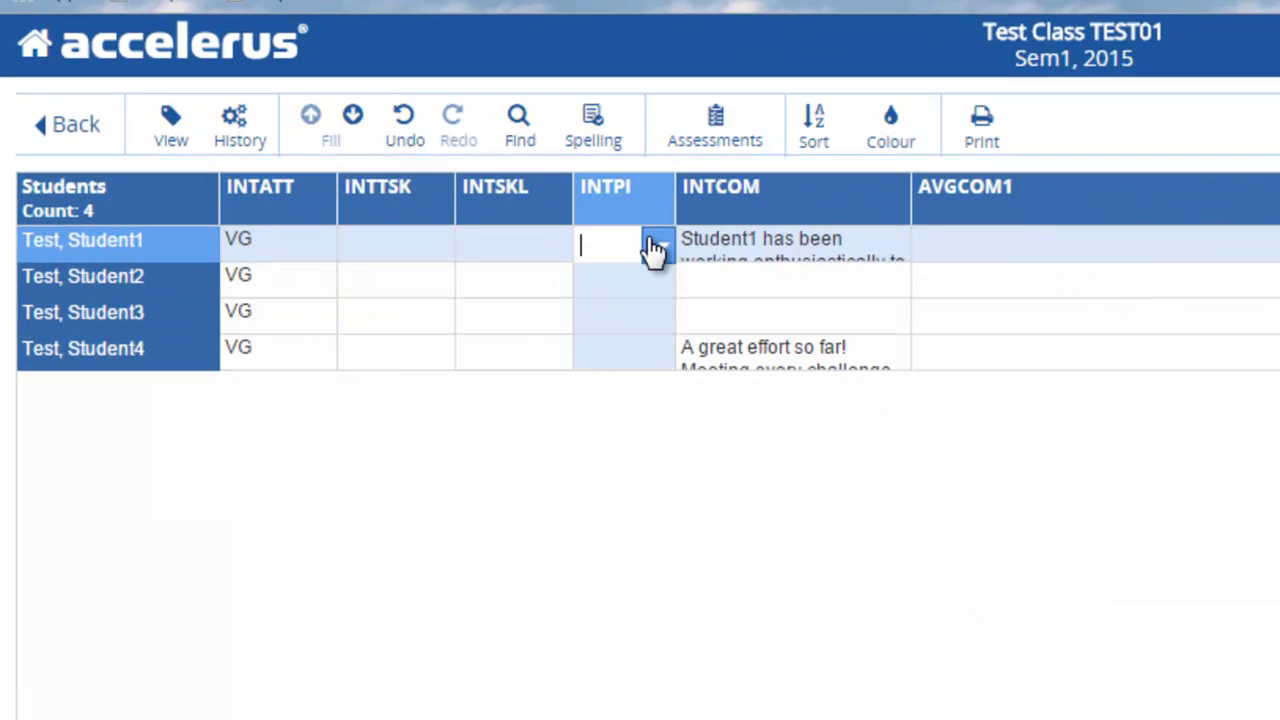
click(660, 246)
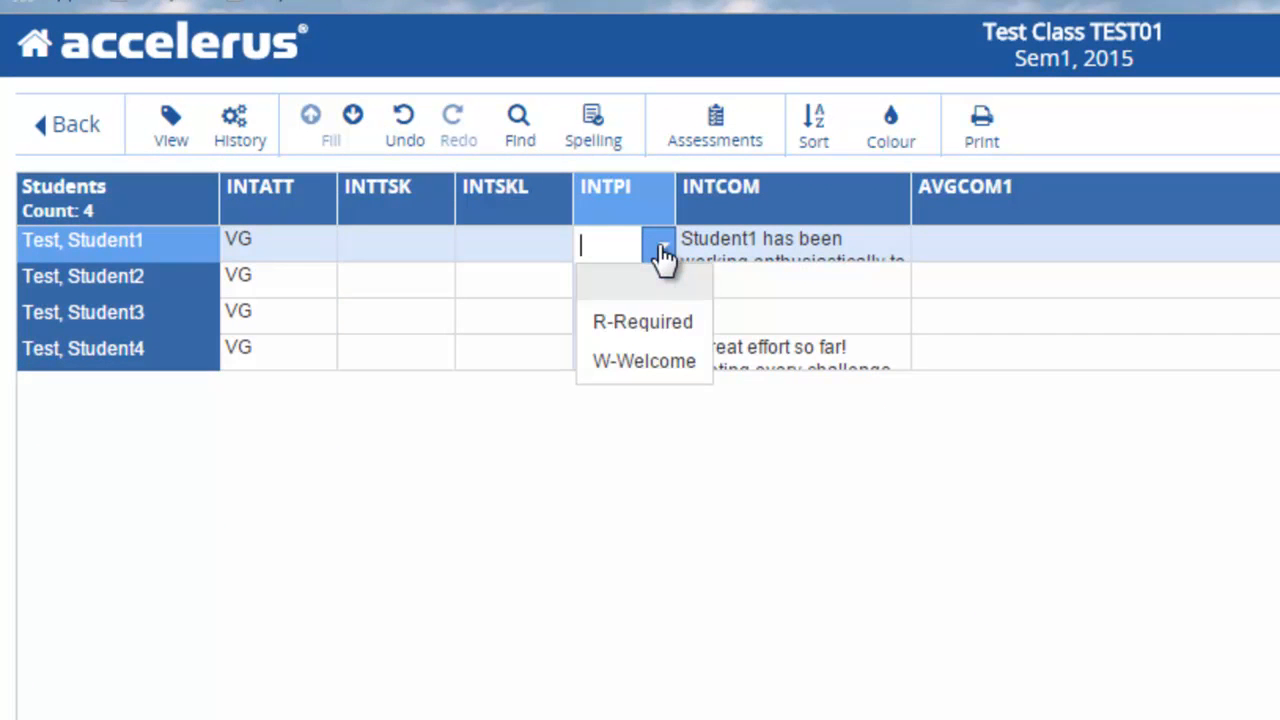
click(660, 330)
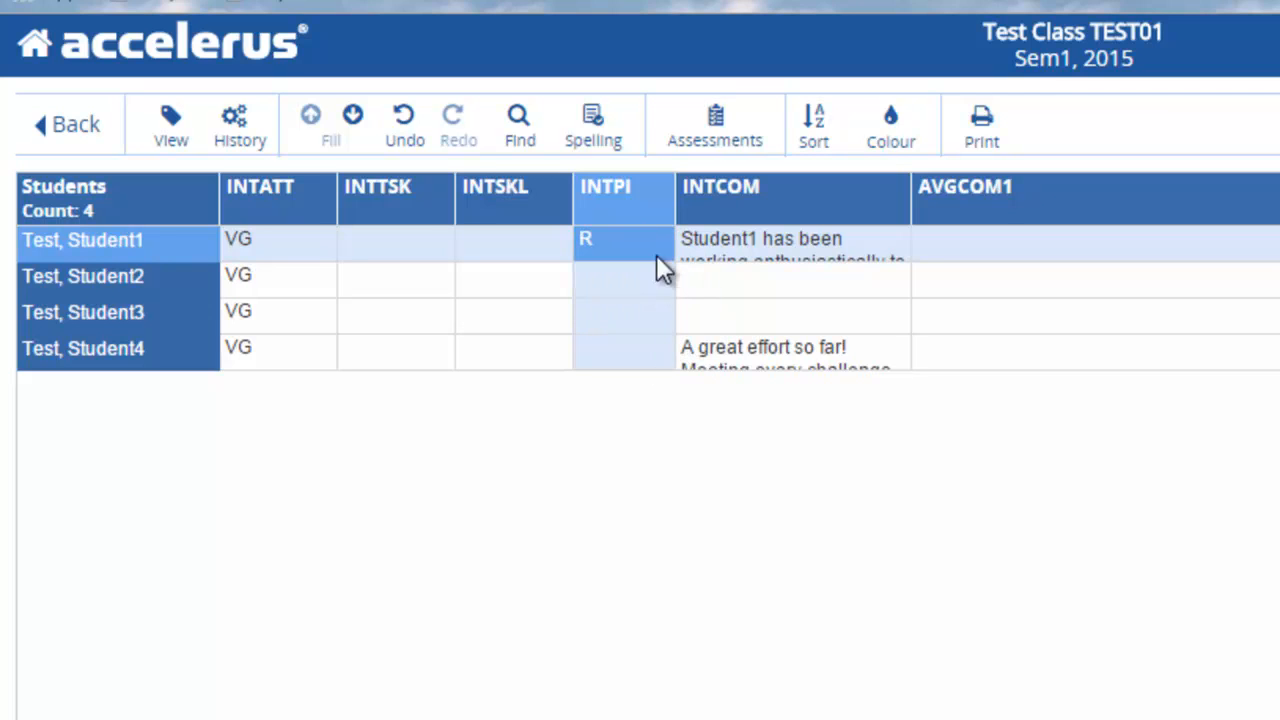
click(352, 118)
- Fill the second student's INTCOM comment with a long run of repeated "g" characters, going past the allowed length
click(862, 284)
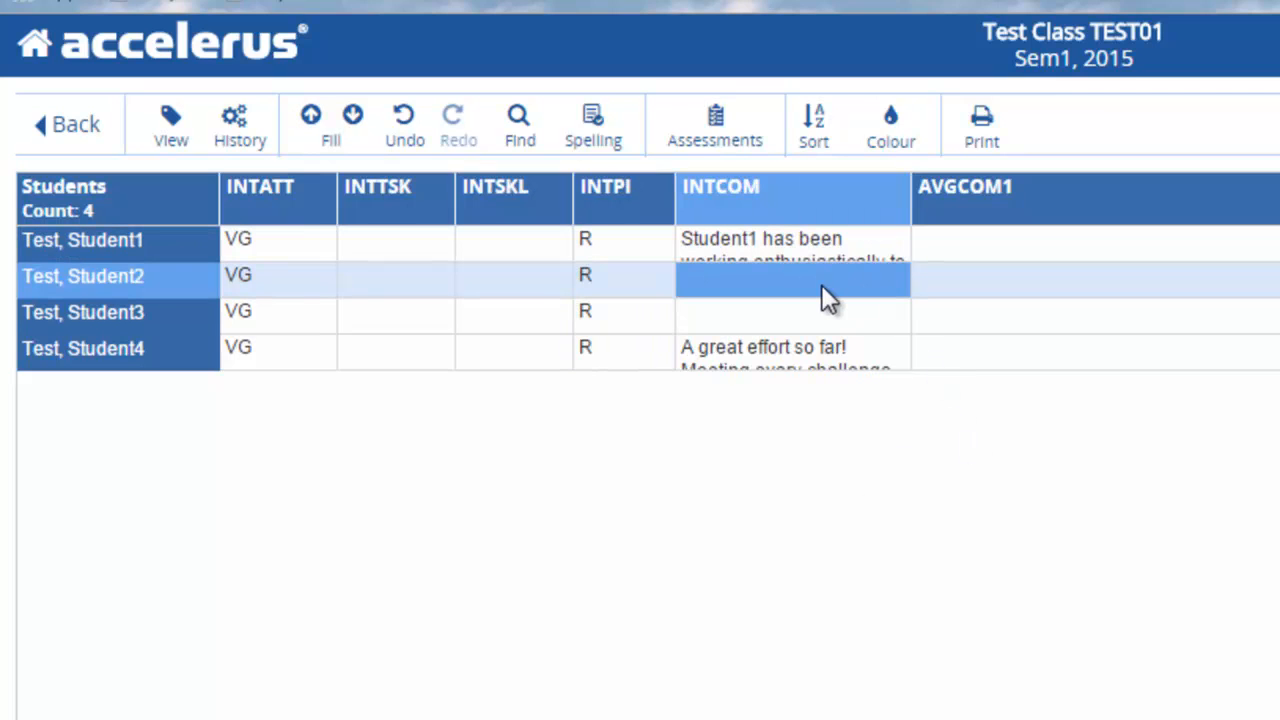
click(821, 284)
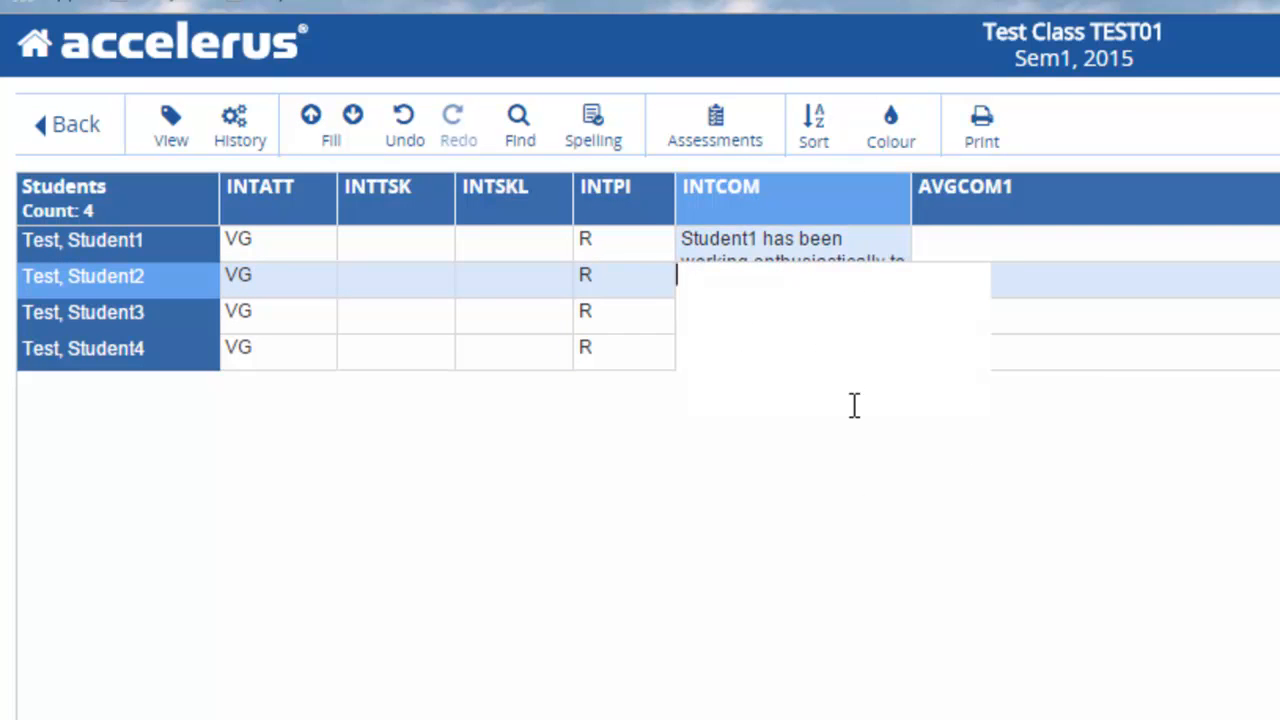
text(gggggggggggggggggggggggggggggggggggggggggggggggggggggggggggggggggggggggggggggggggggggggggggggggggggg)
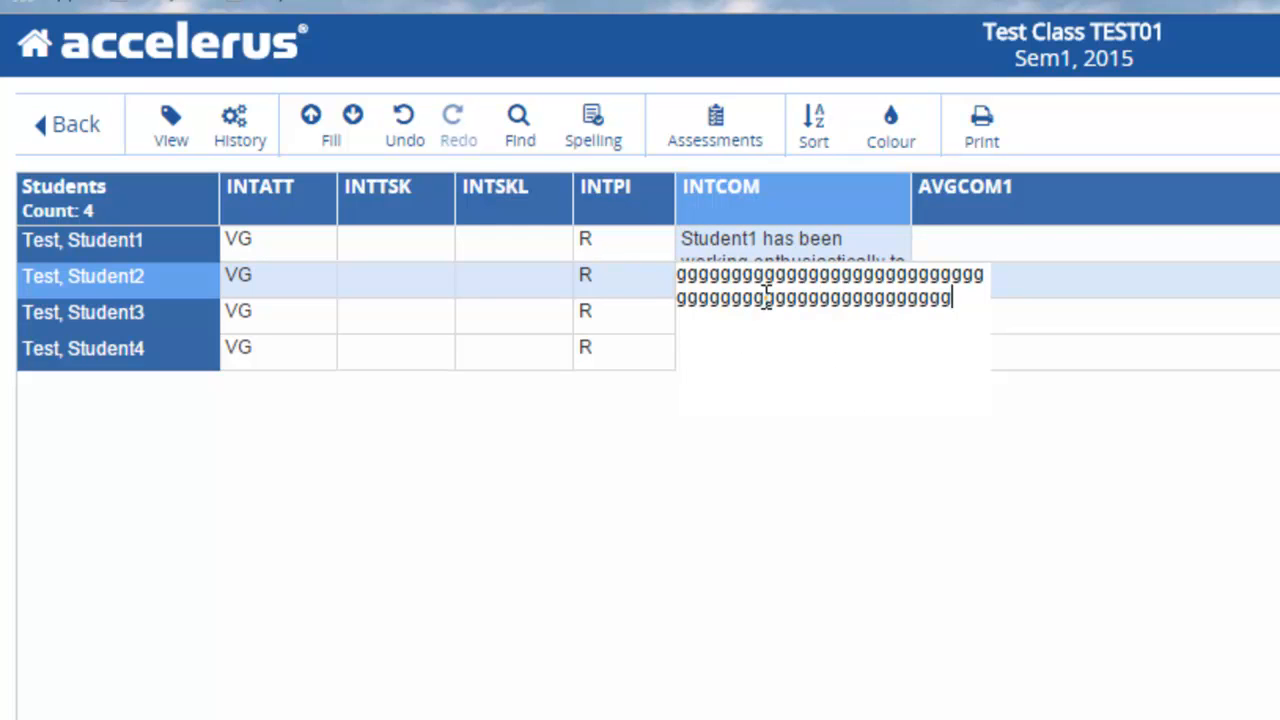
text(gggggggggggggggggggggggggggggggggggggggggggg)
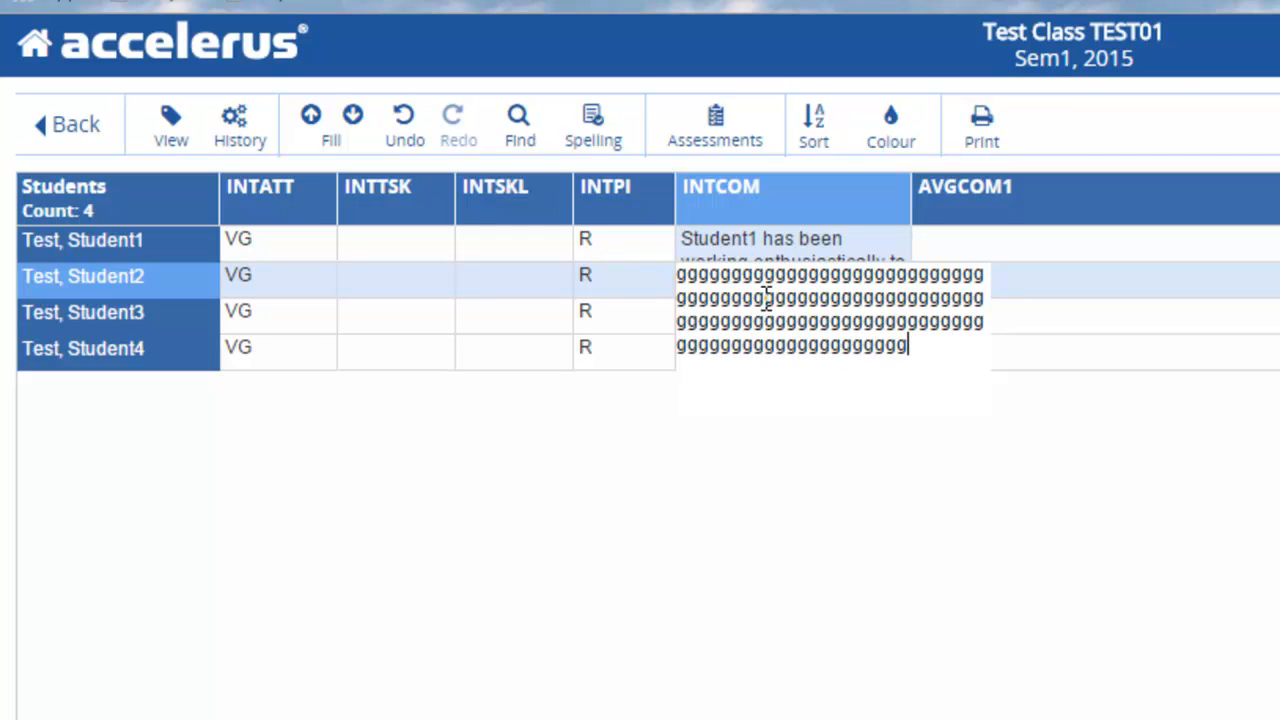
text(gggggggggggggggggggggg)
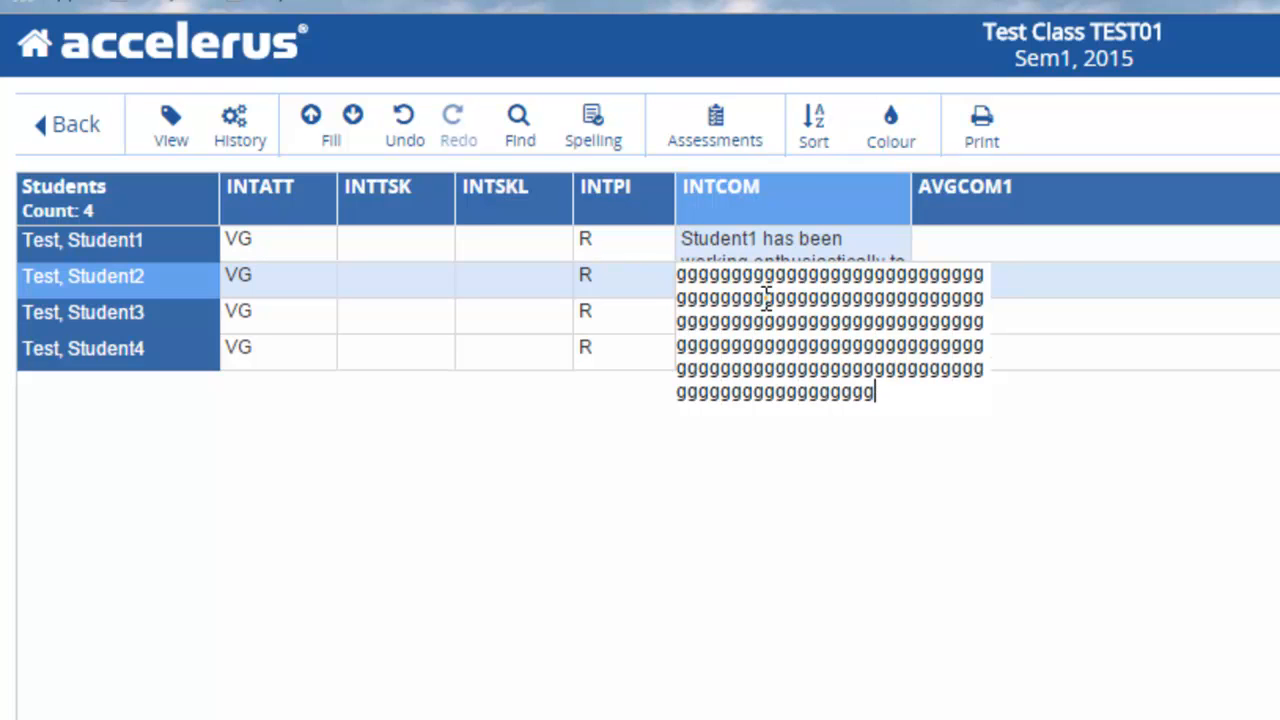
text(gggggggggggggggggggggggggg)
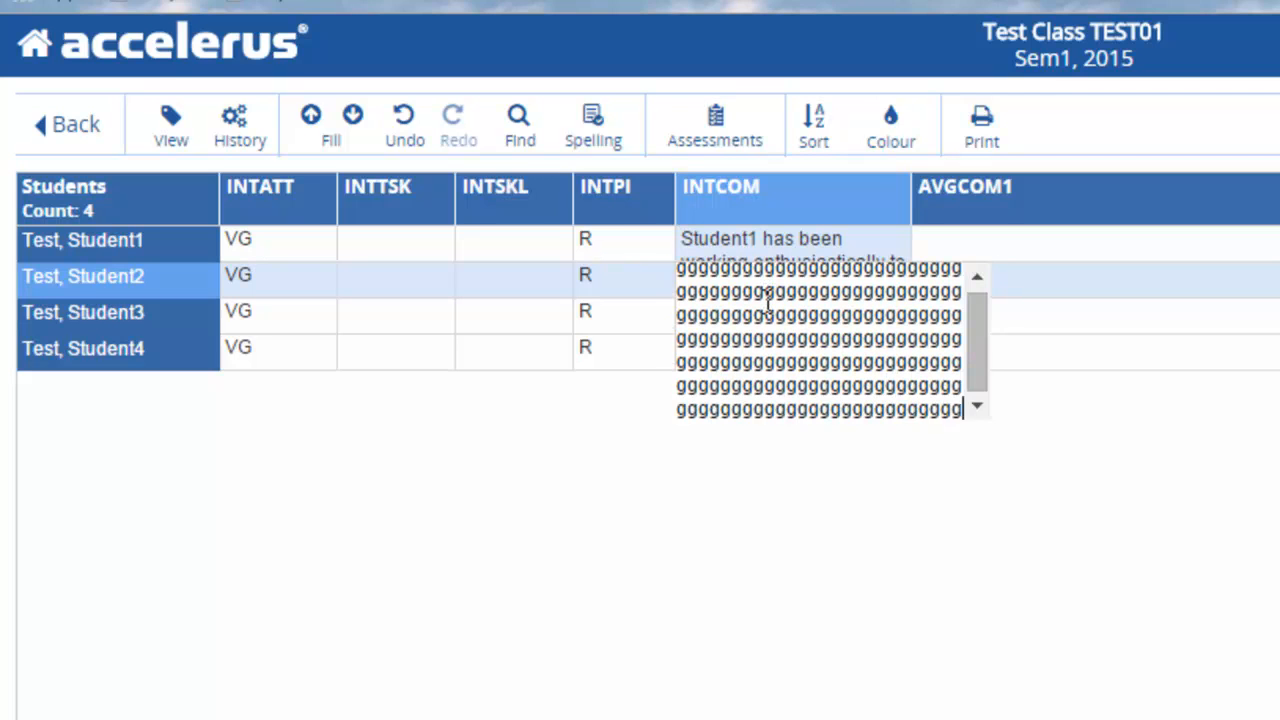
text(ggggggggggggggggg)
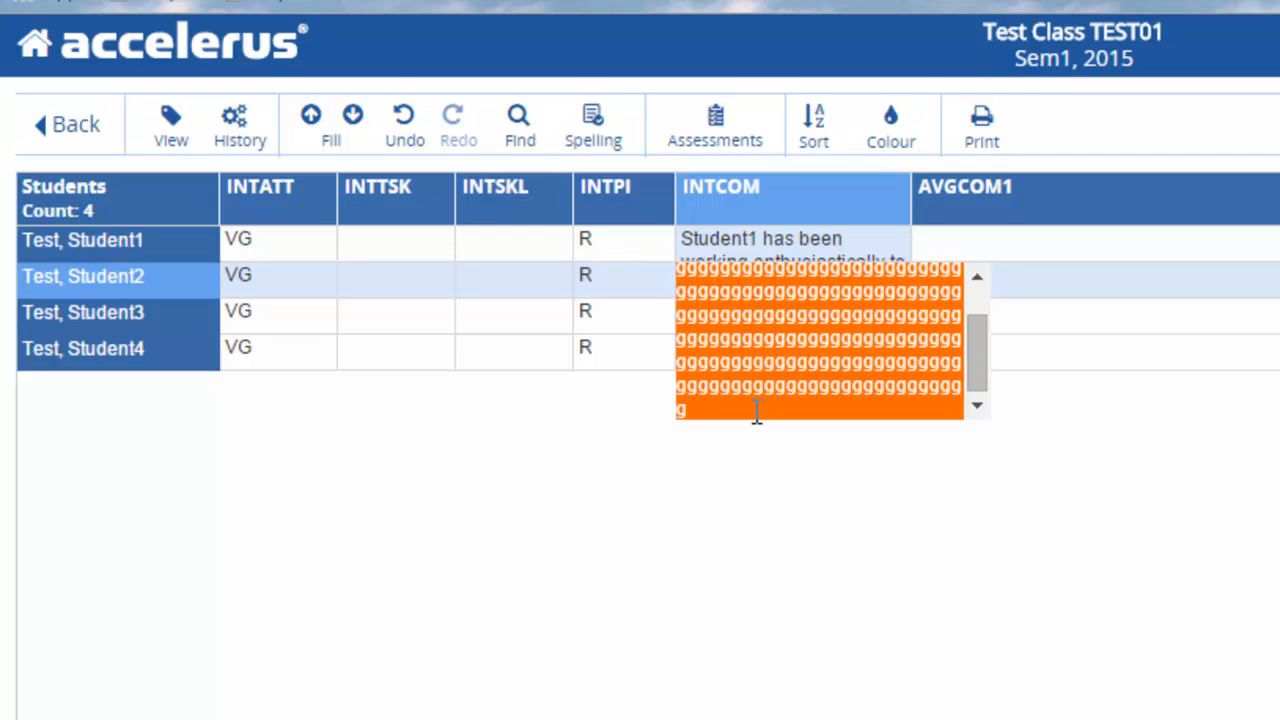
text(ggggggggggggggggg)
- Trim the surplus characters from the end of the second student's INTCOM comment to fit the limit, and commit the entry
key(BackSpace)
key(BackSpace)
key(BackSpace)
key(BackSpace)
key(BackSpace)
key(BackSpace)
key(BackSpace)
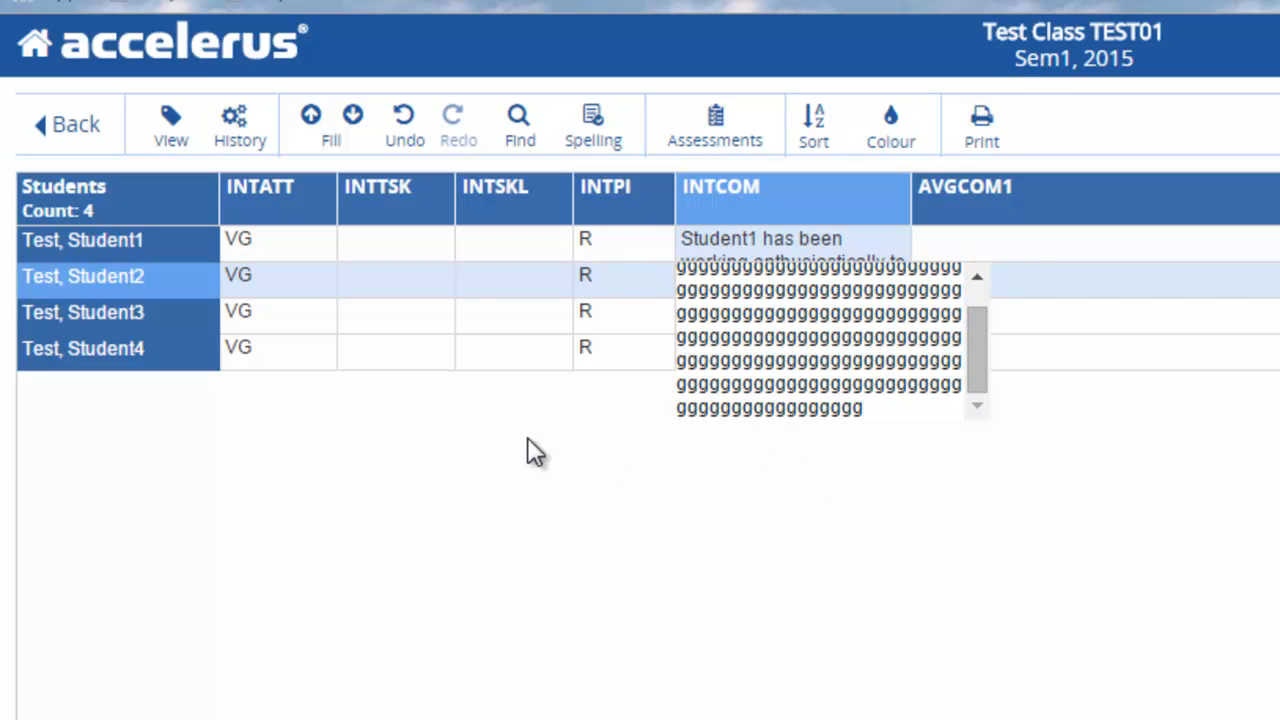
click(1114, 318)
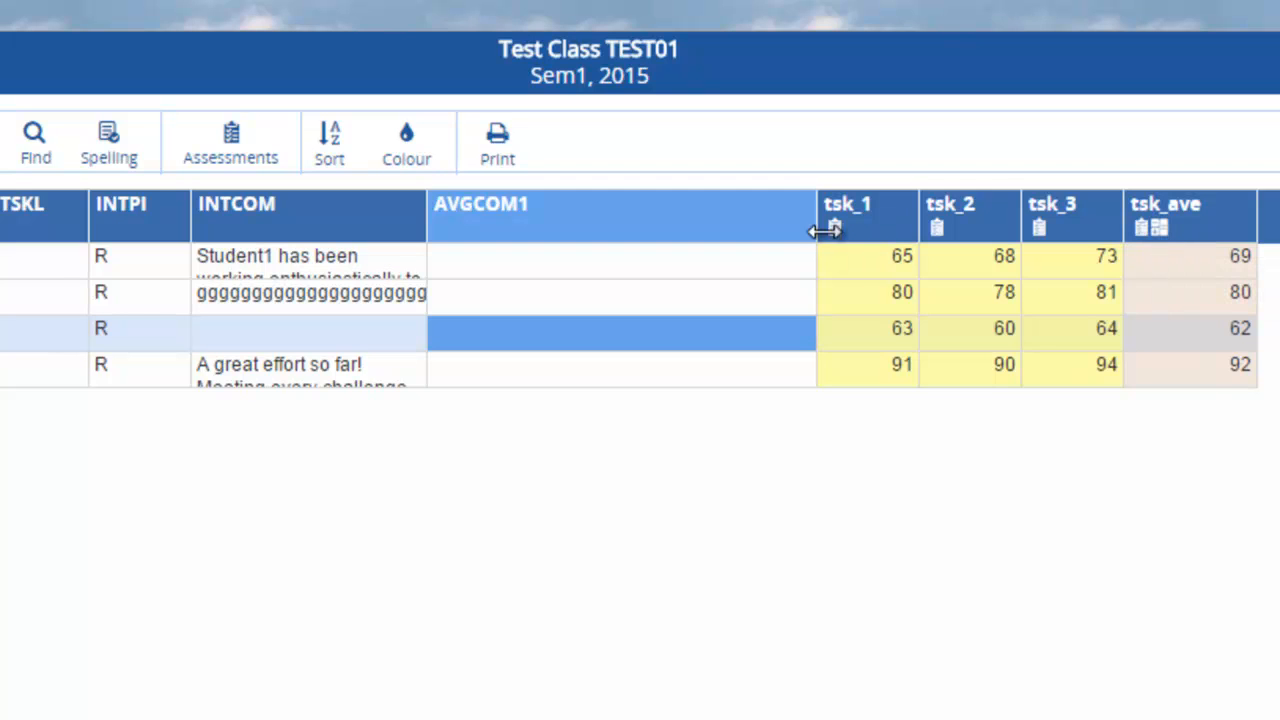
- Start a new class assessment item with the code tsk_4 and the description "Task 4"
click(233, 148)
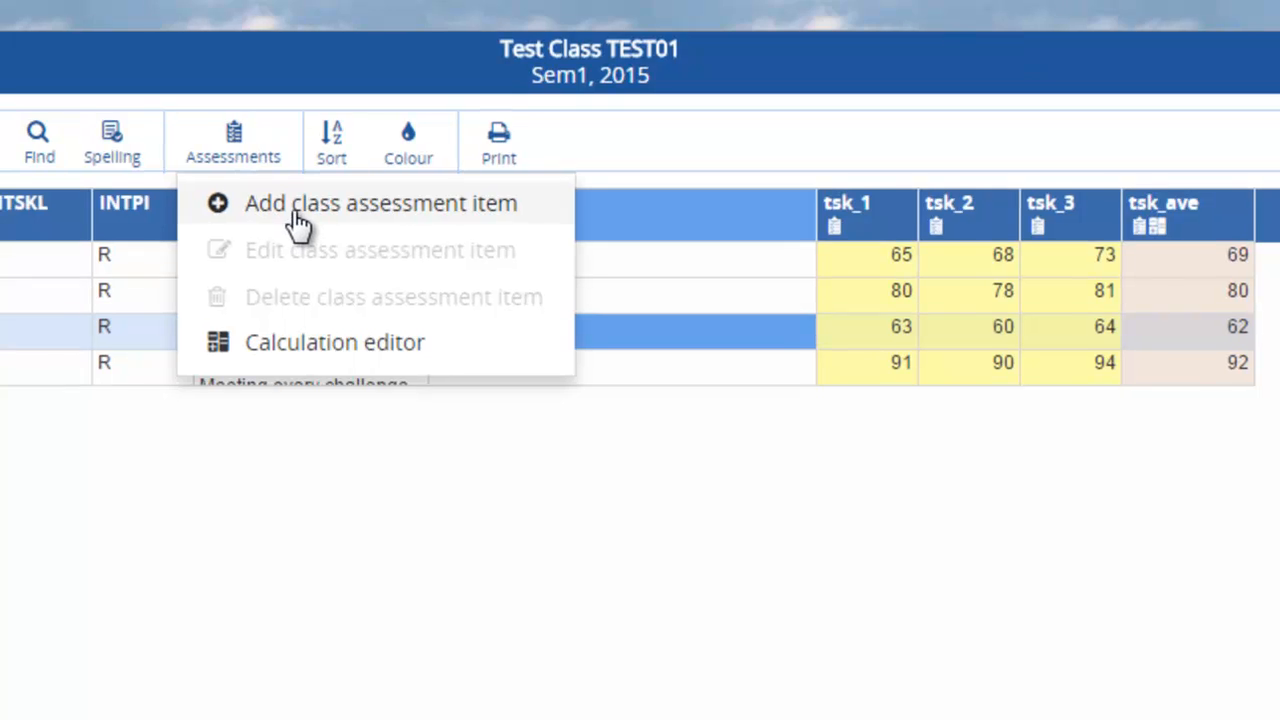
click(290, 206)
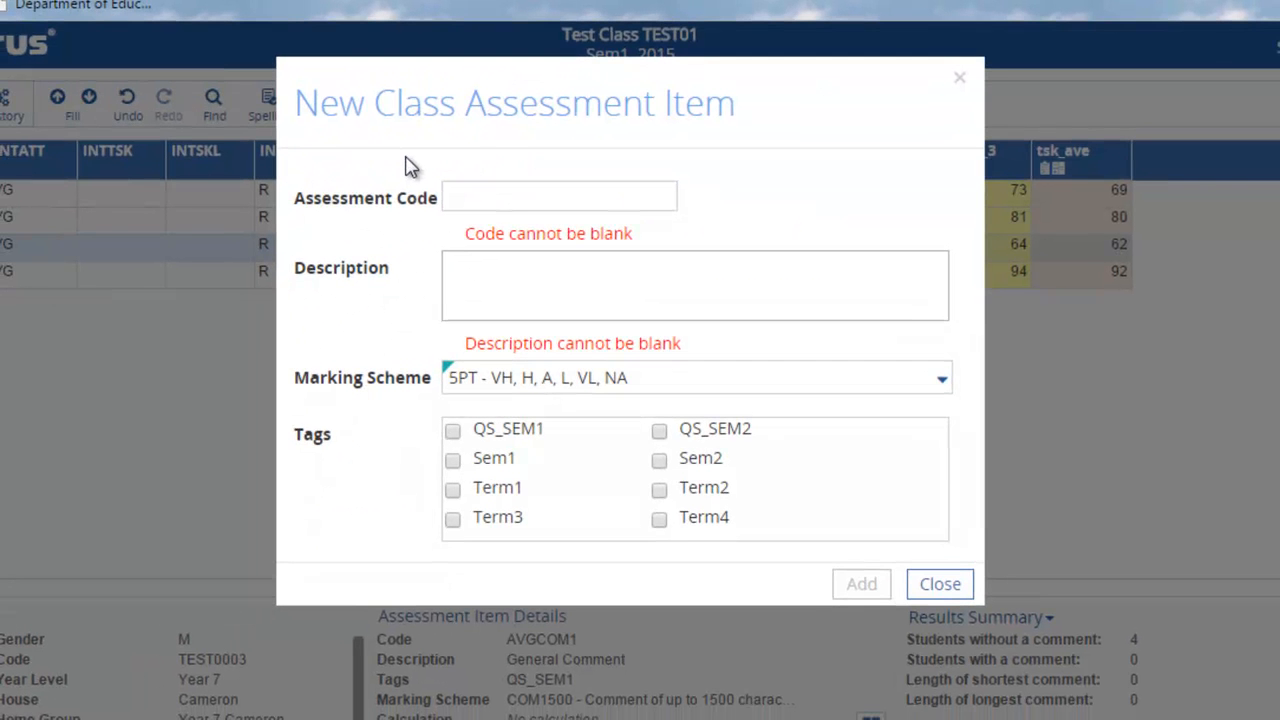
click(497, 200)
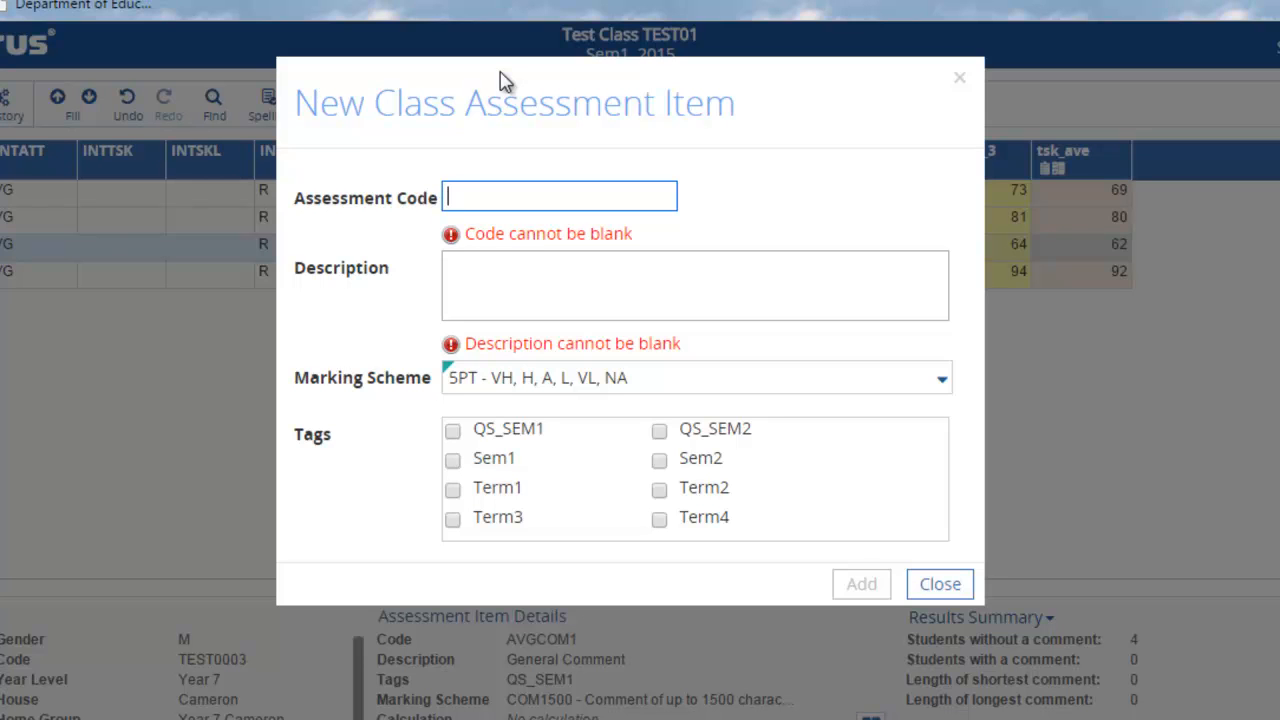
text(tsk_4)
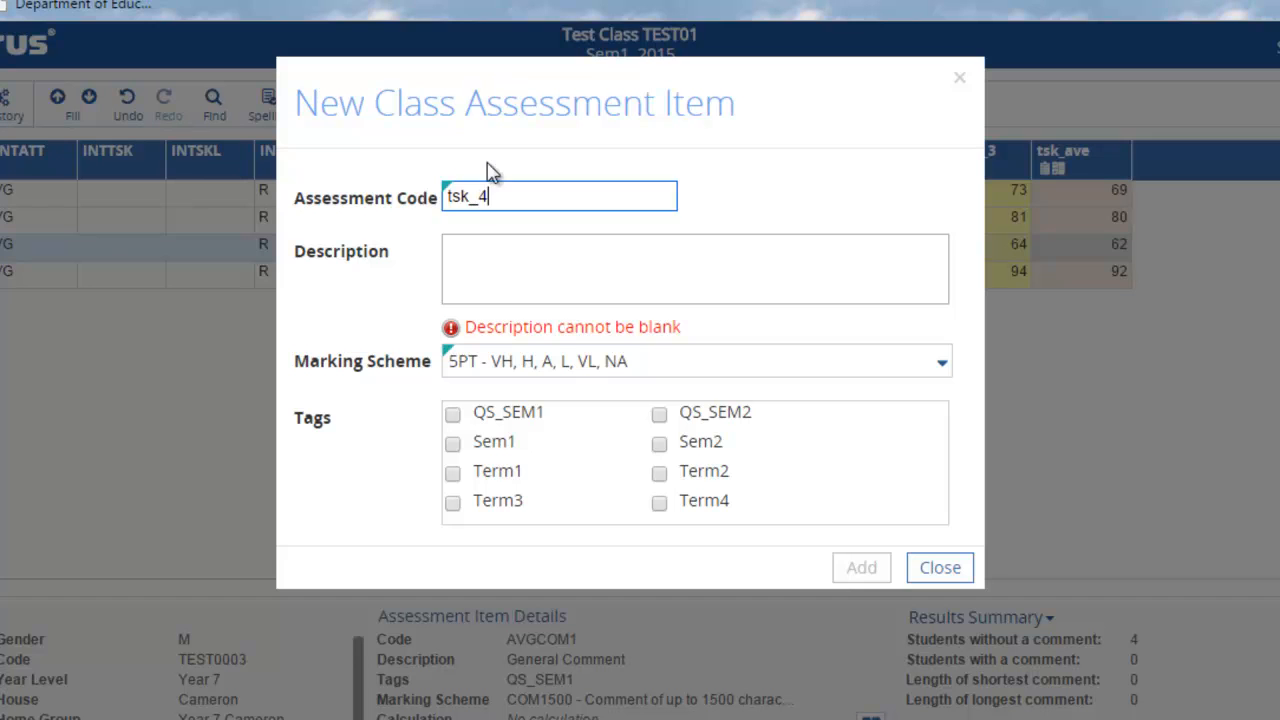
click(479, 246)
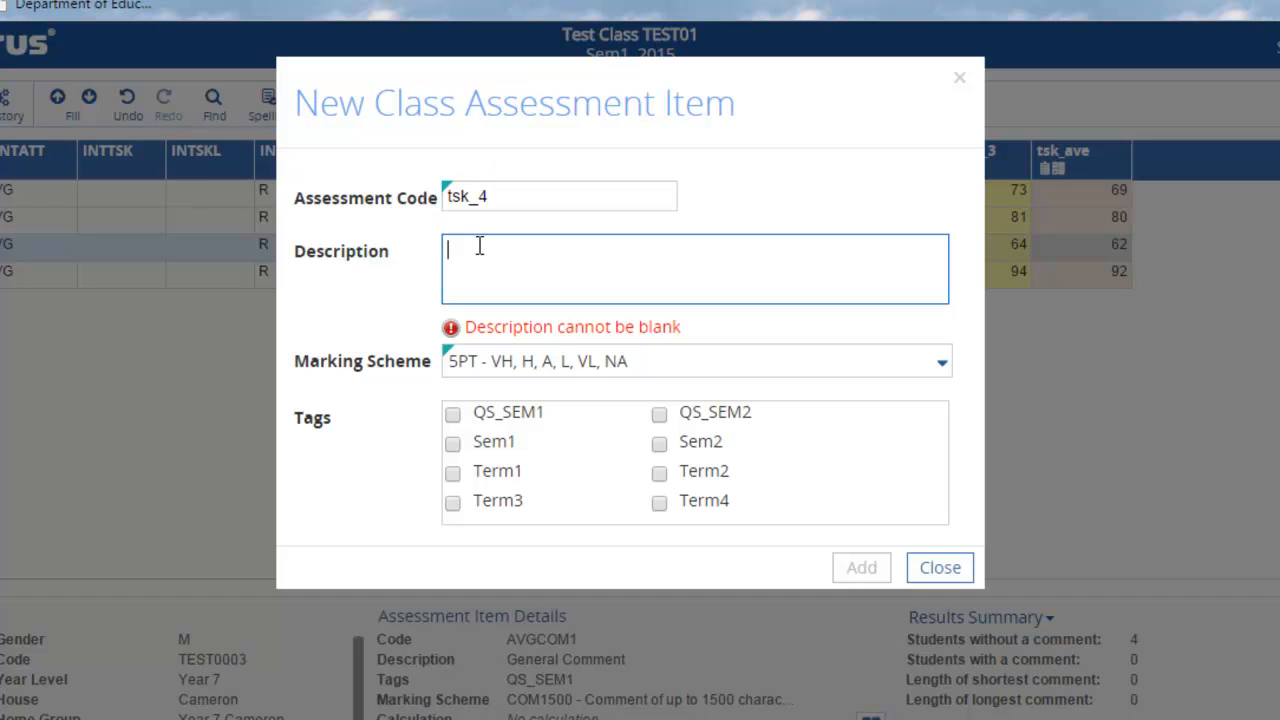
text(Task 4)
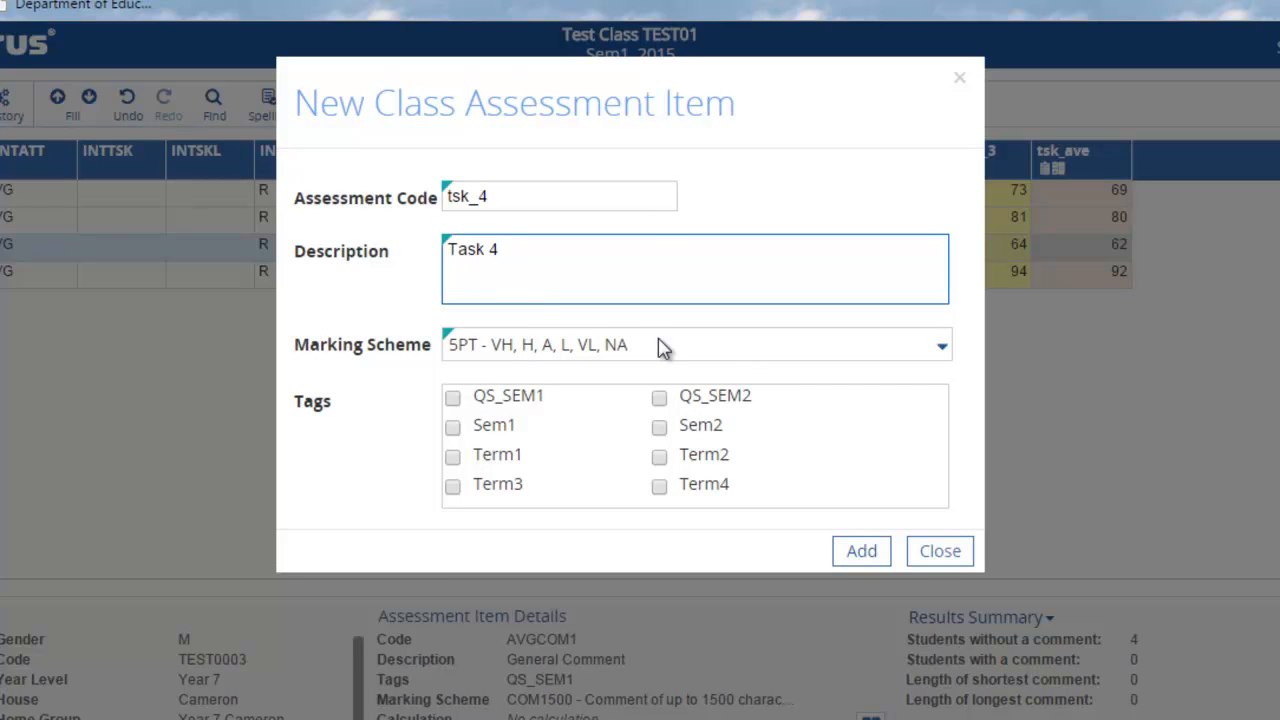
- Set the new item's marking scheme to NUM100 - Number between 0 and 100, tag it Sem1, and add it to the class
click(944, 346)
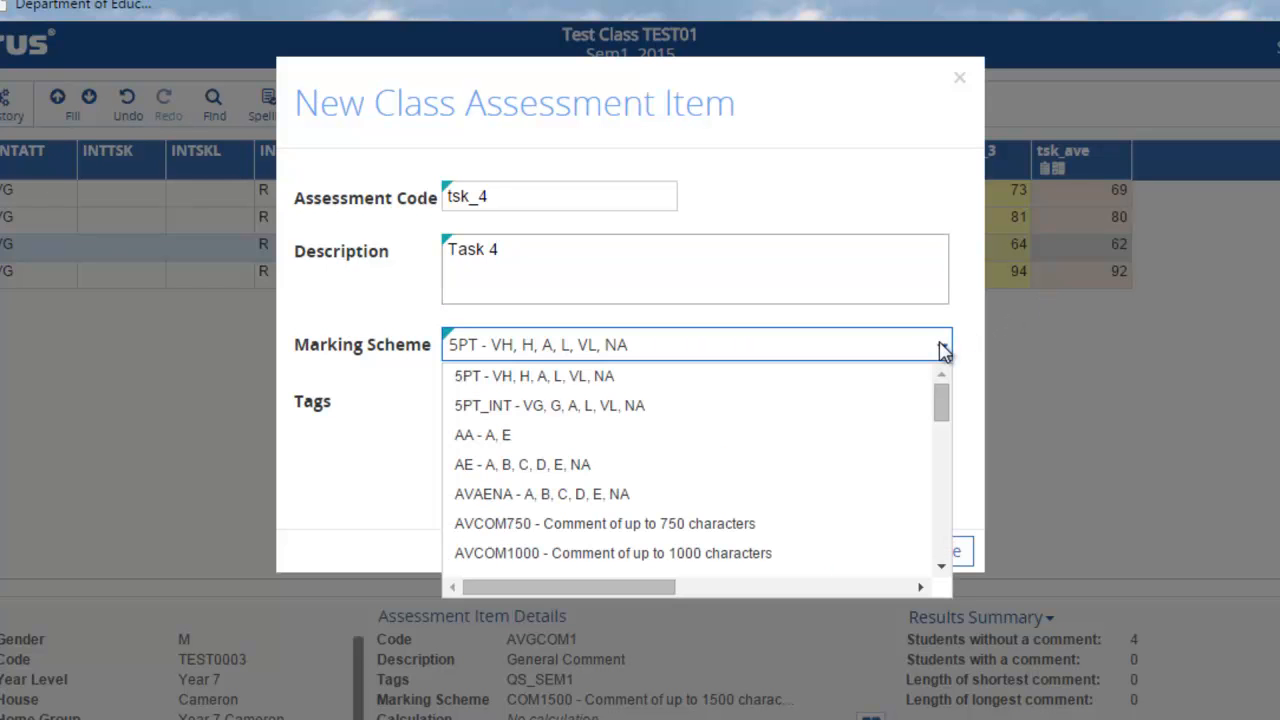
drag(944, 394, 943, 489)
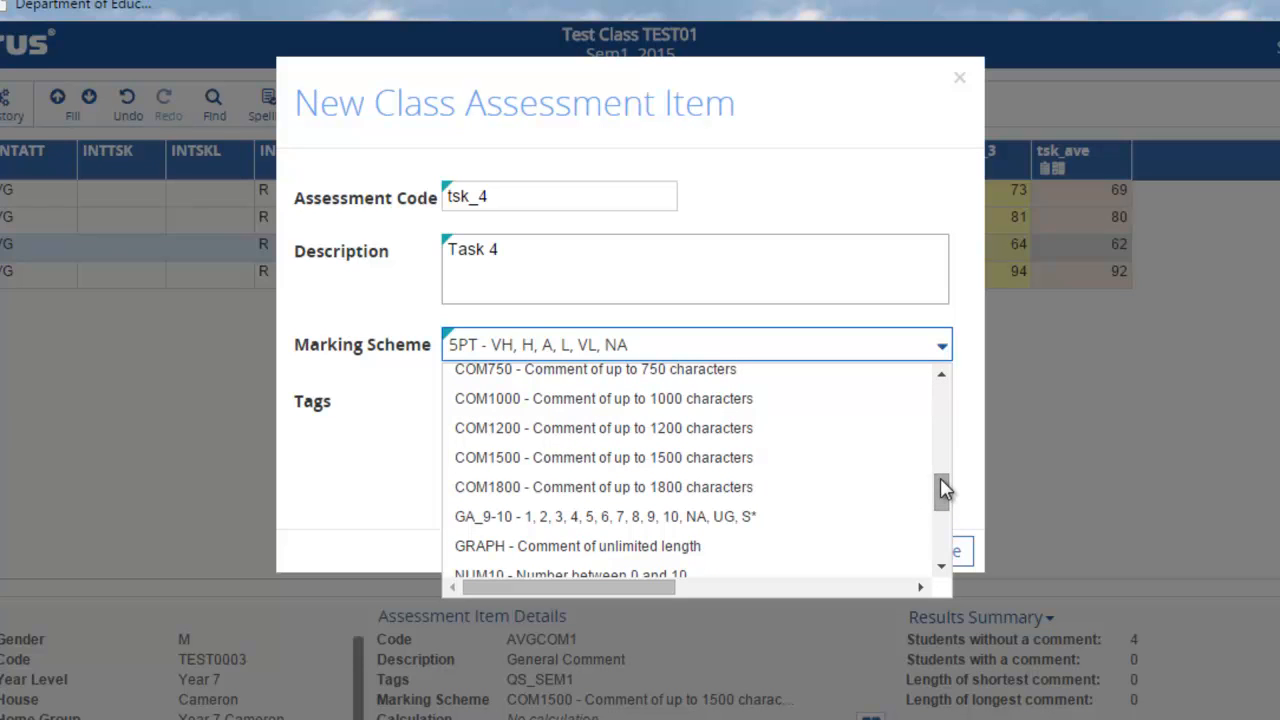
drag(940, 488, 940, 469)
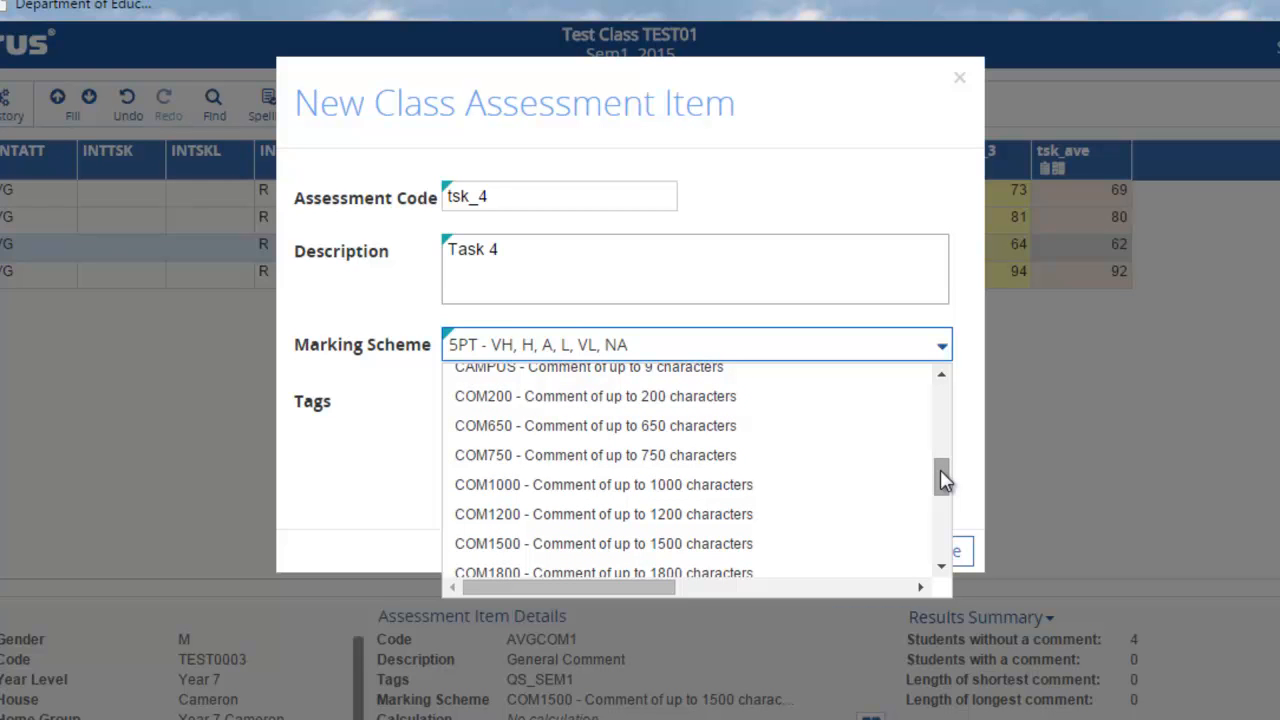
drag(940, 469, 942, 522)
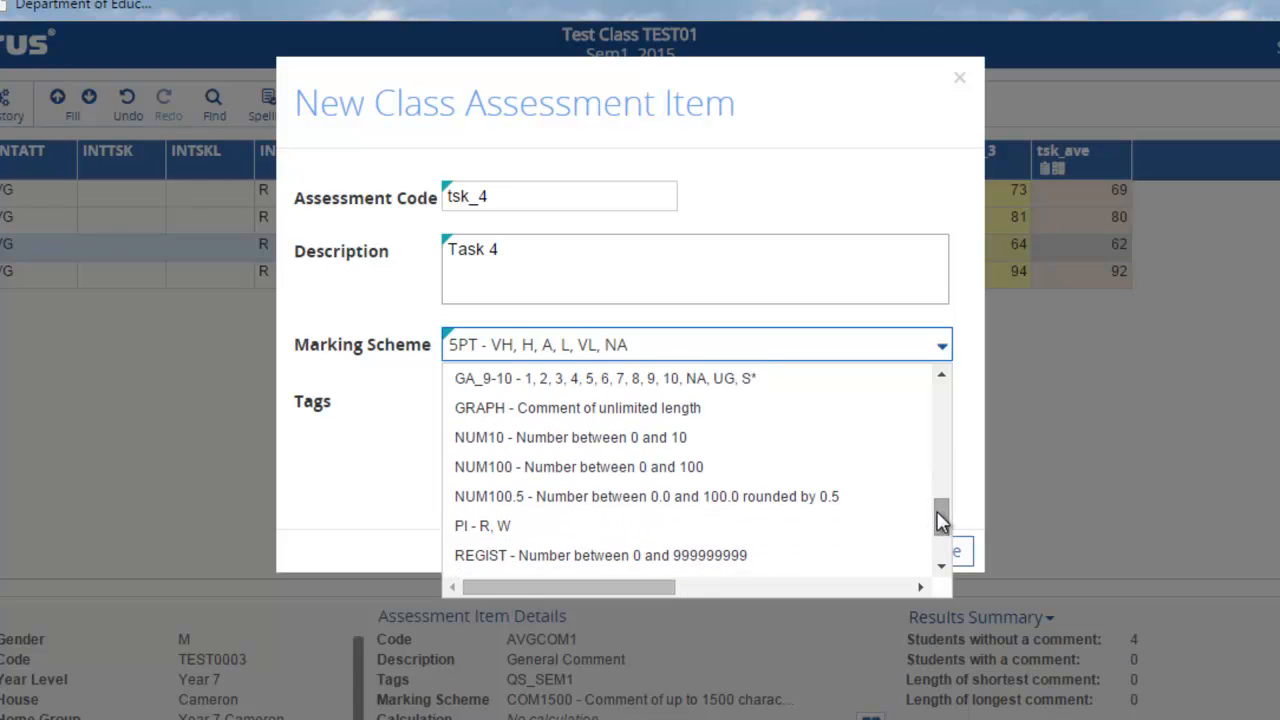
click(617, 469)
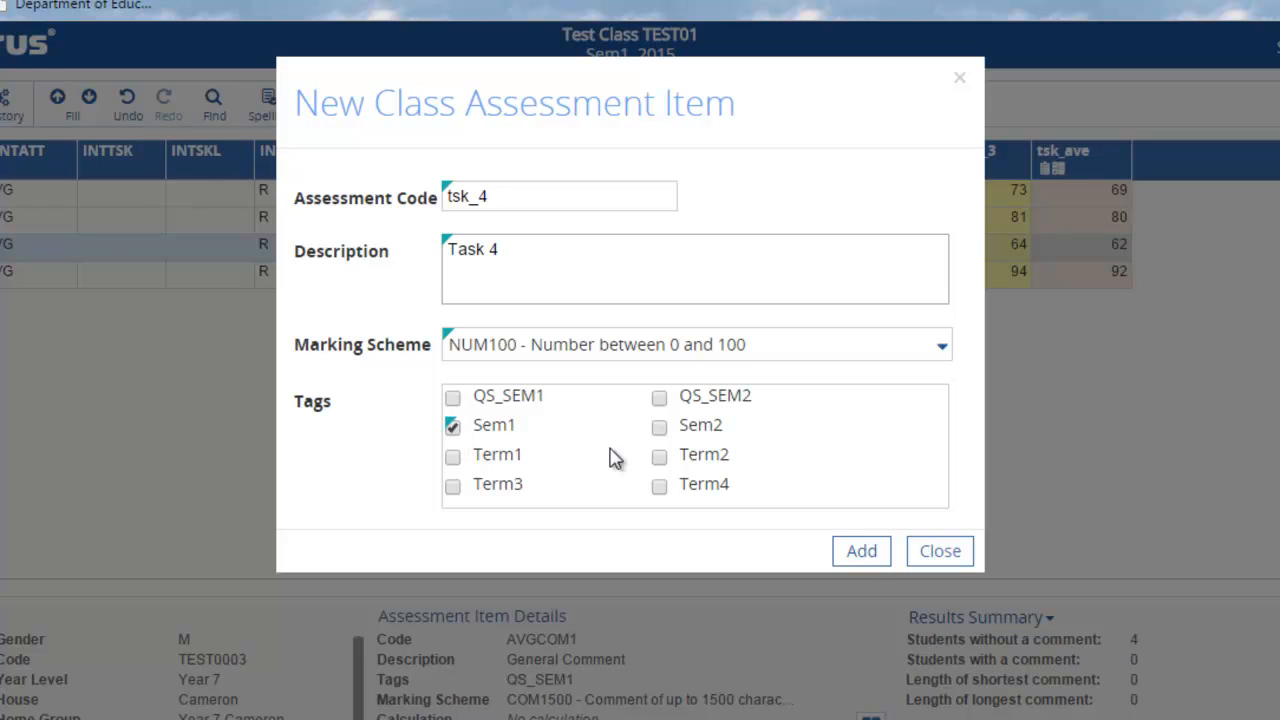
click(857, 556)
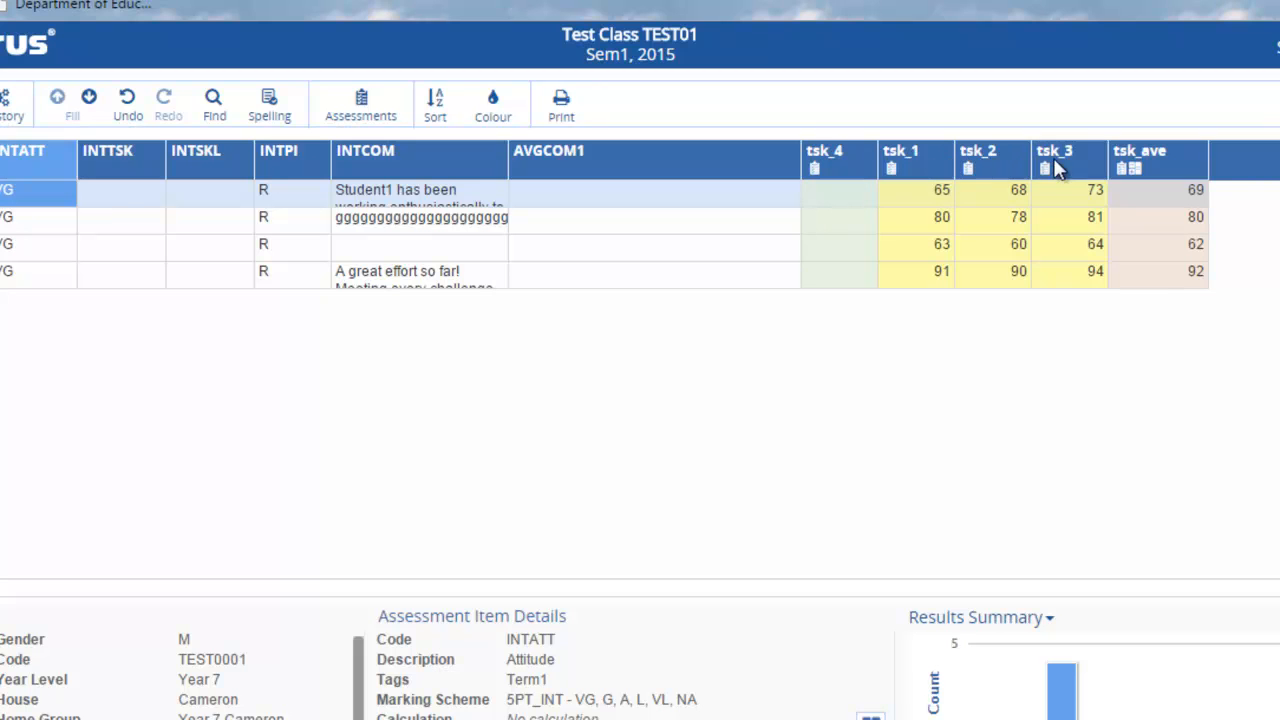
- Move the tsk_4 column between tsk_3 and tsk_ave in the grid
click(835, 155)
drag(841, 156, 1127, 163)
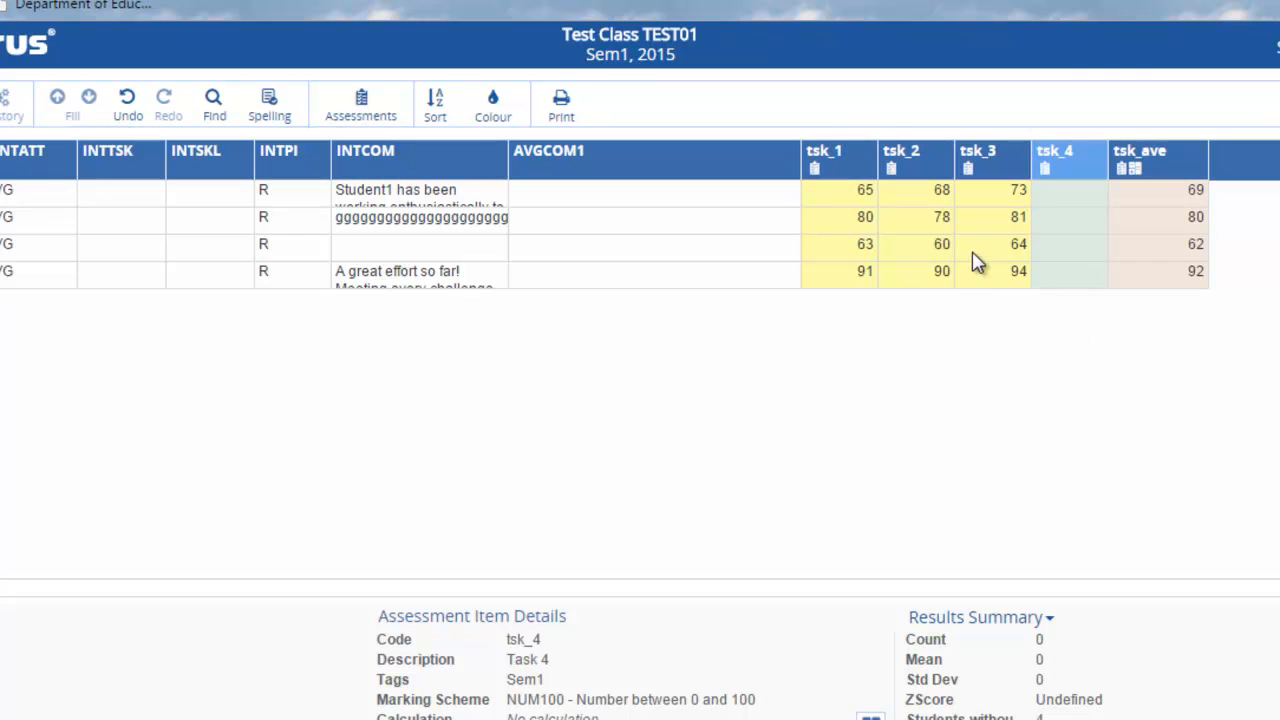
click(740, 278)
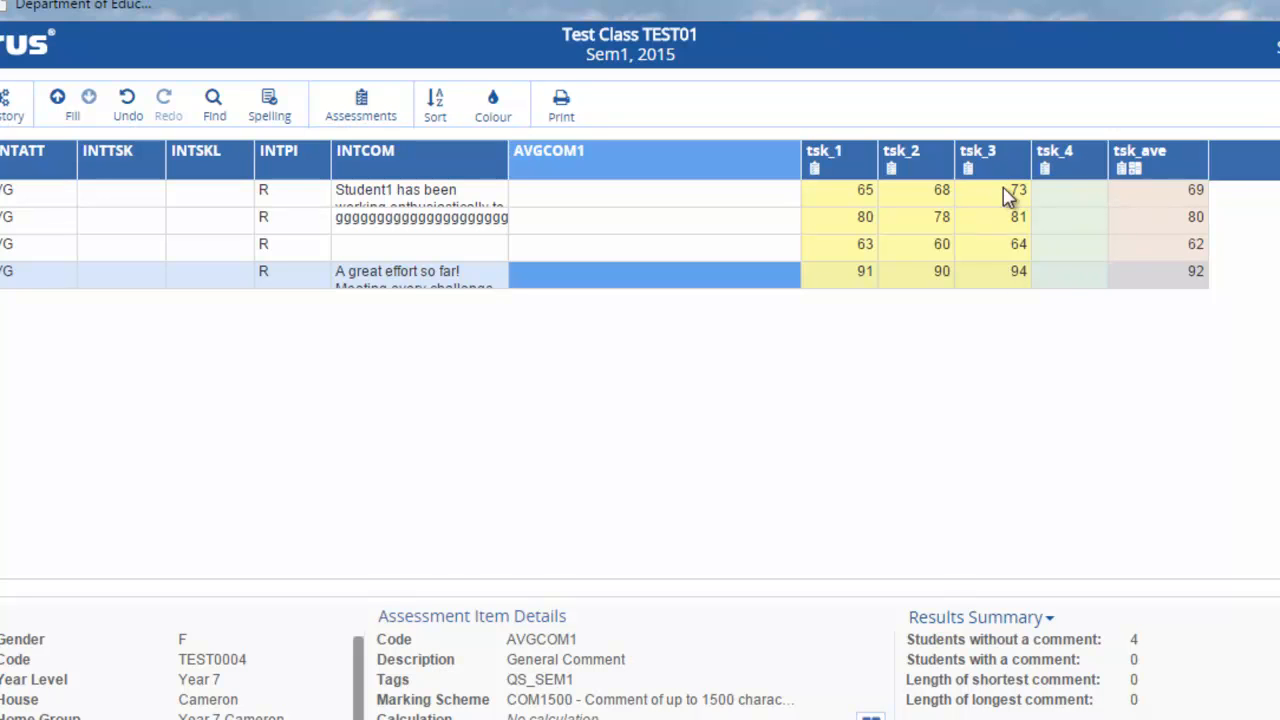
- Colour the tsk_4 column light yellow to match the other task columns
click(1055, 175)
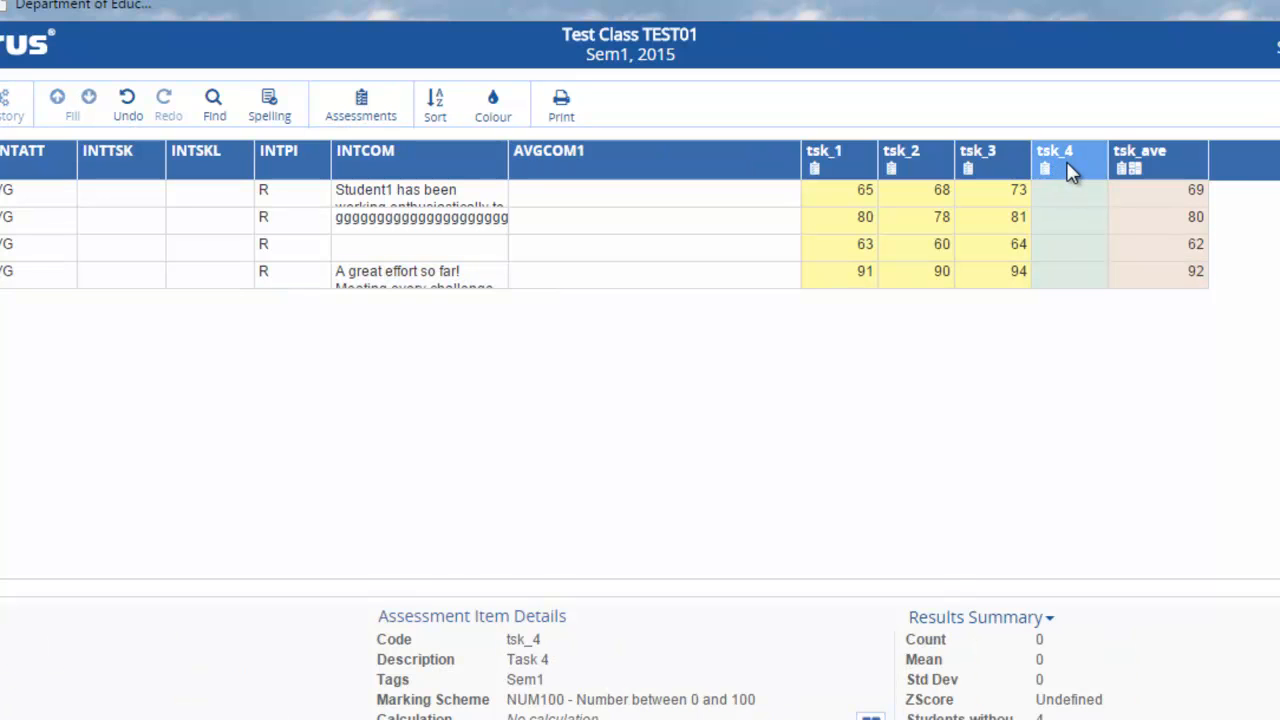
click(495, 113)
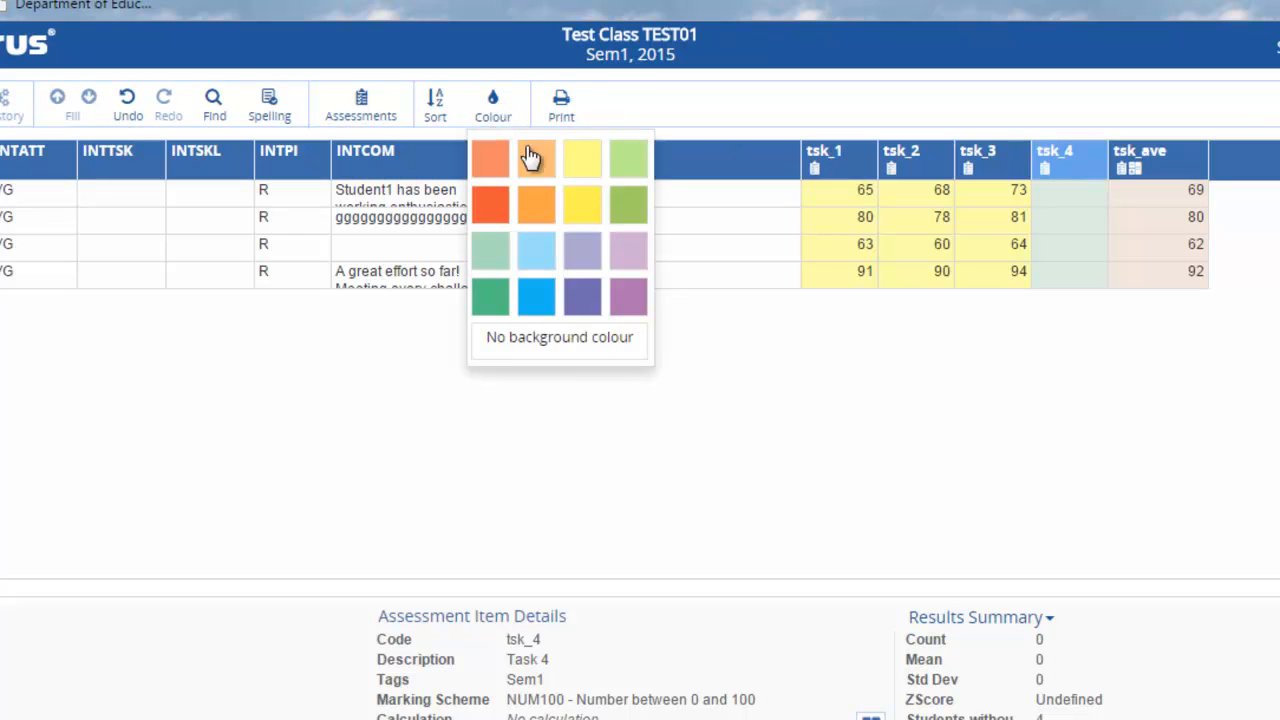
click(584, 162)
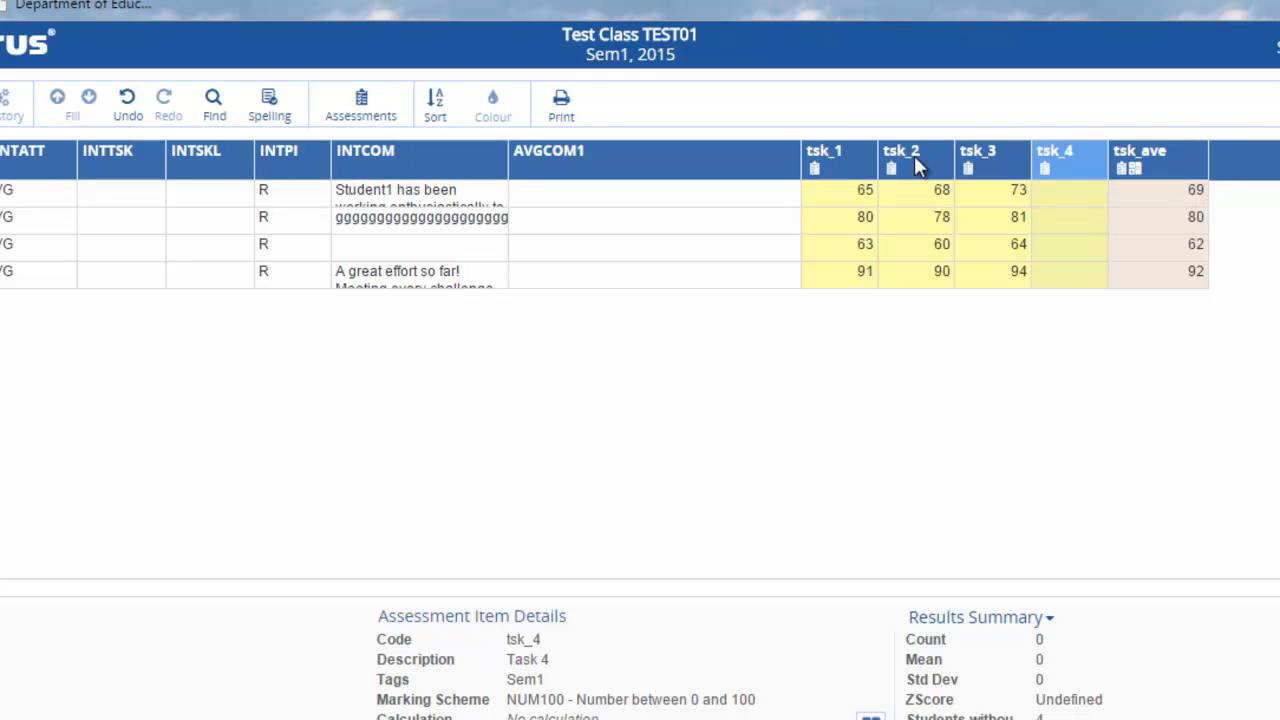
- Extend the tsk_ave calculation formula to Avg(tsk_1,tsk_2,tsk_3,tsk_4) and save it
click(1150, 178)
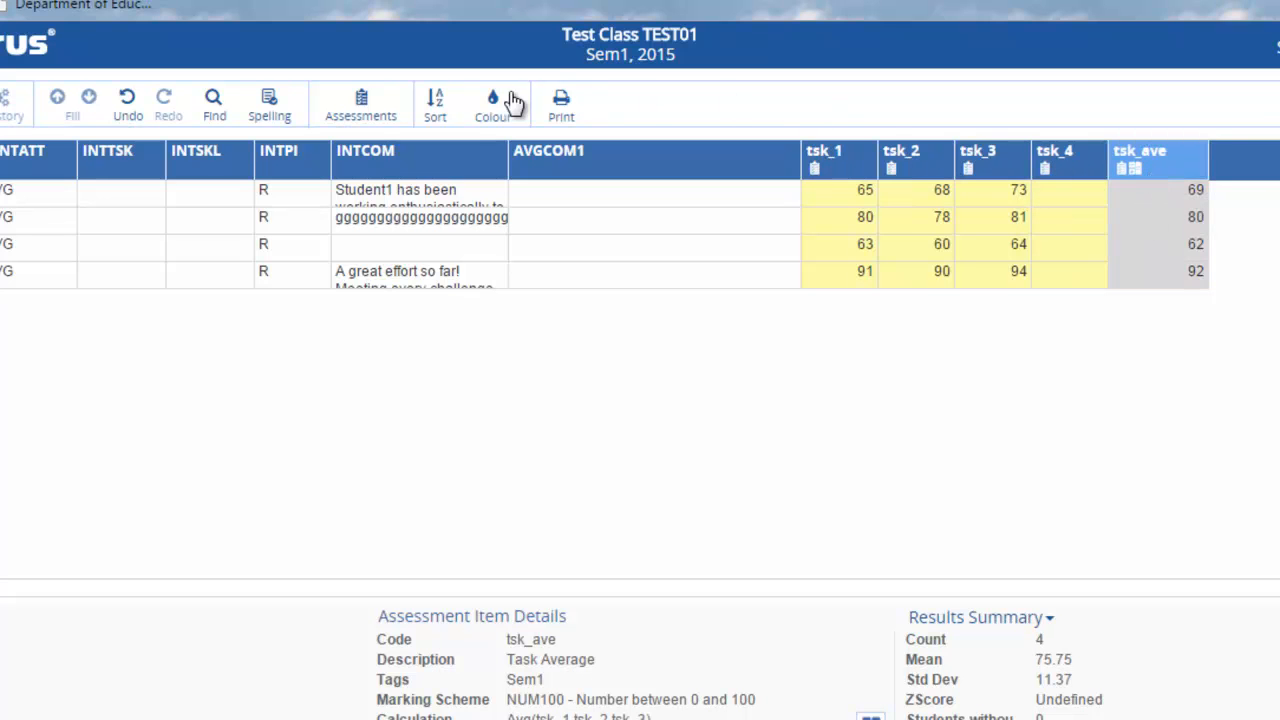
click(362, 106)
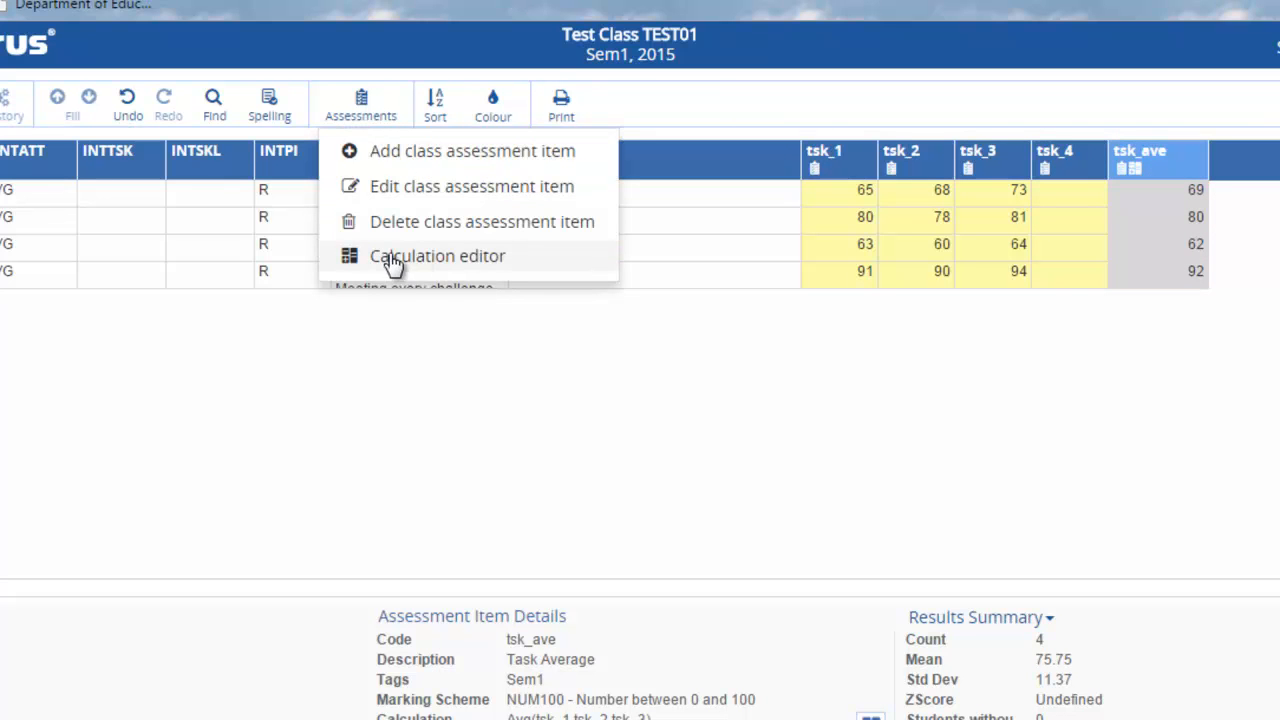
click(460, 262)
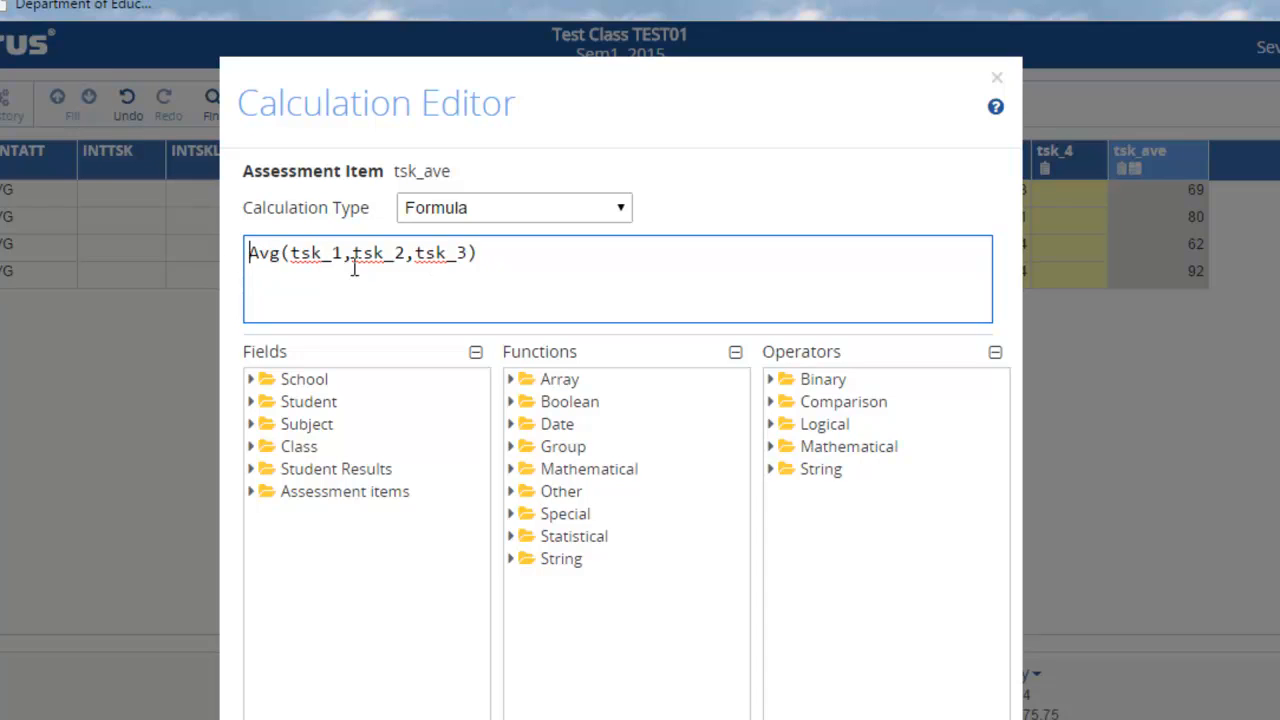
click(469, 254)
text(,)
key(BackSpace)
text(tsk_4)
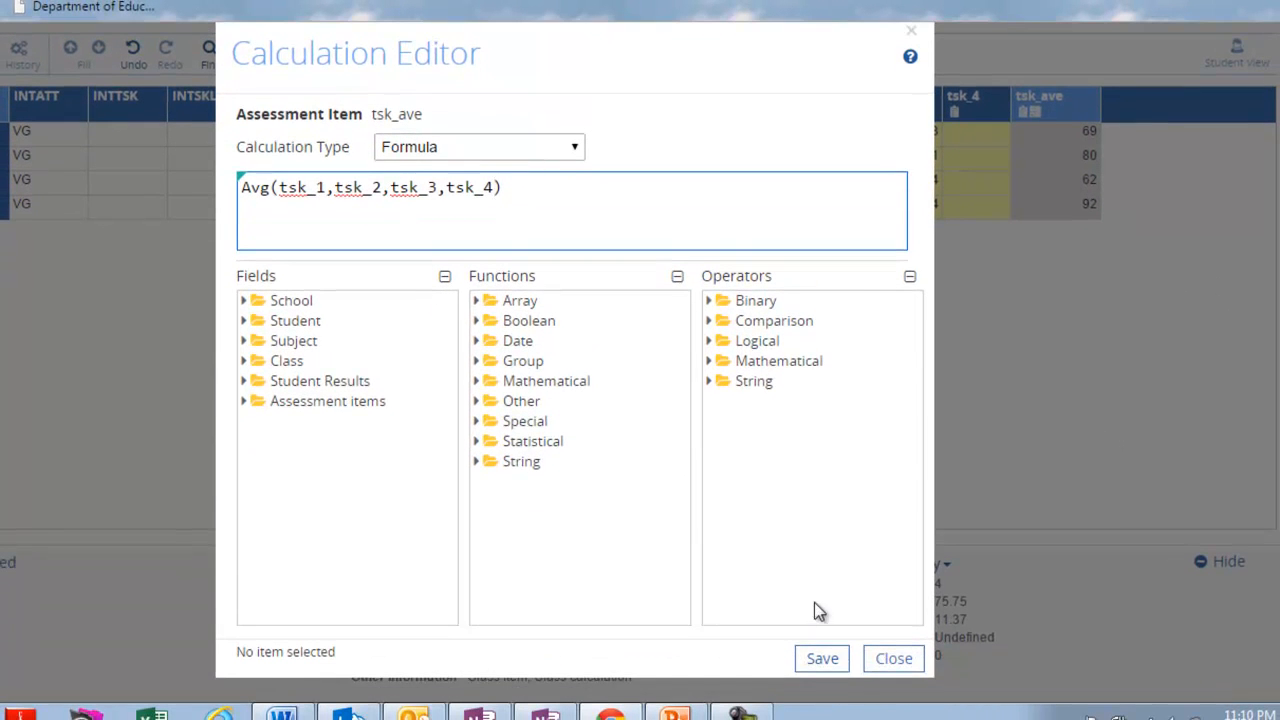
click(819, 660)
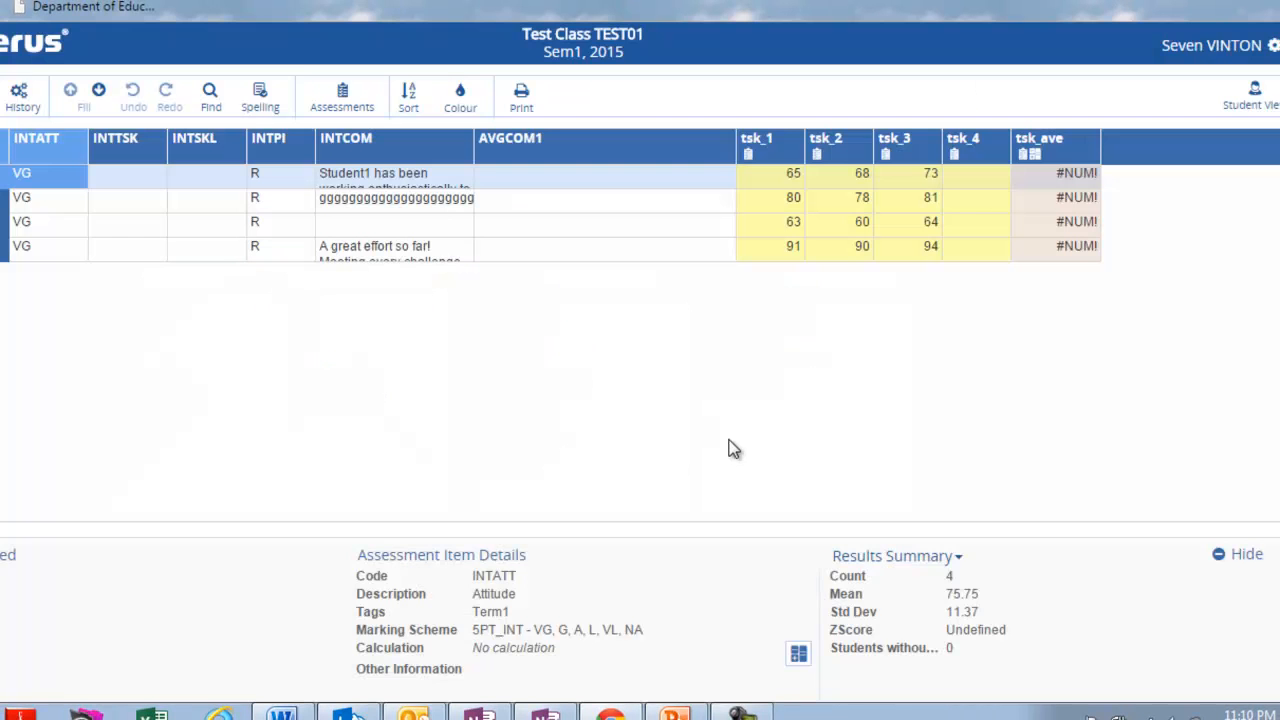
- Enter the tsk_4 results 86, 54, 78 and 78 for the four students in order
click(971, 182)
click(977, 182)
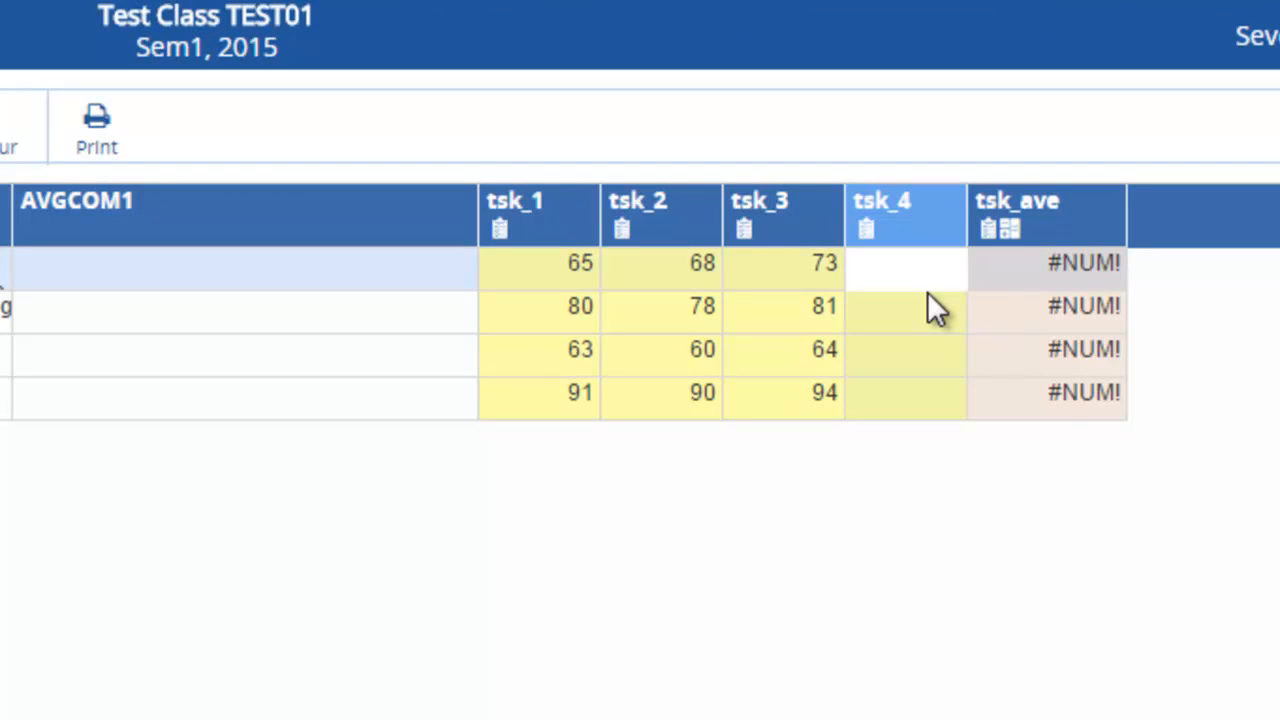
text(86)
click(920, 318)
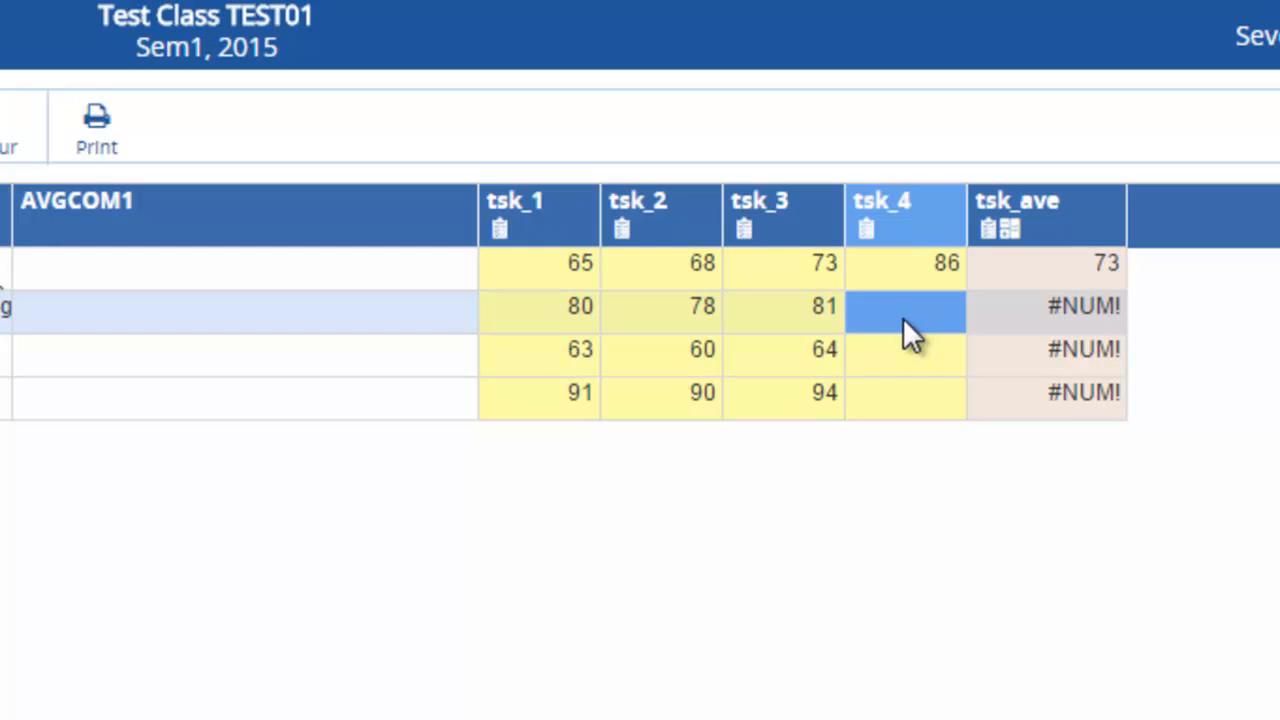
text(54)
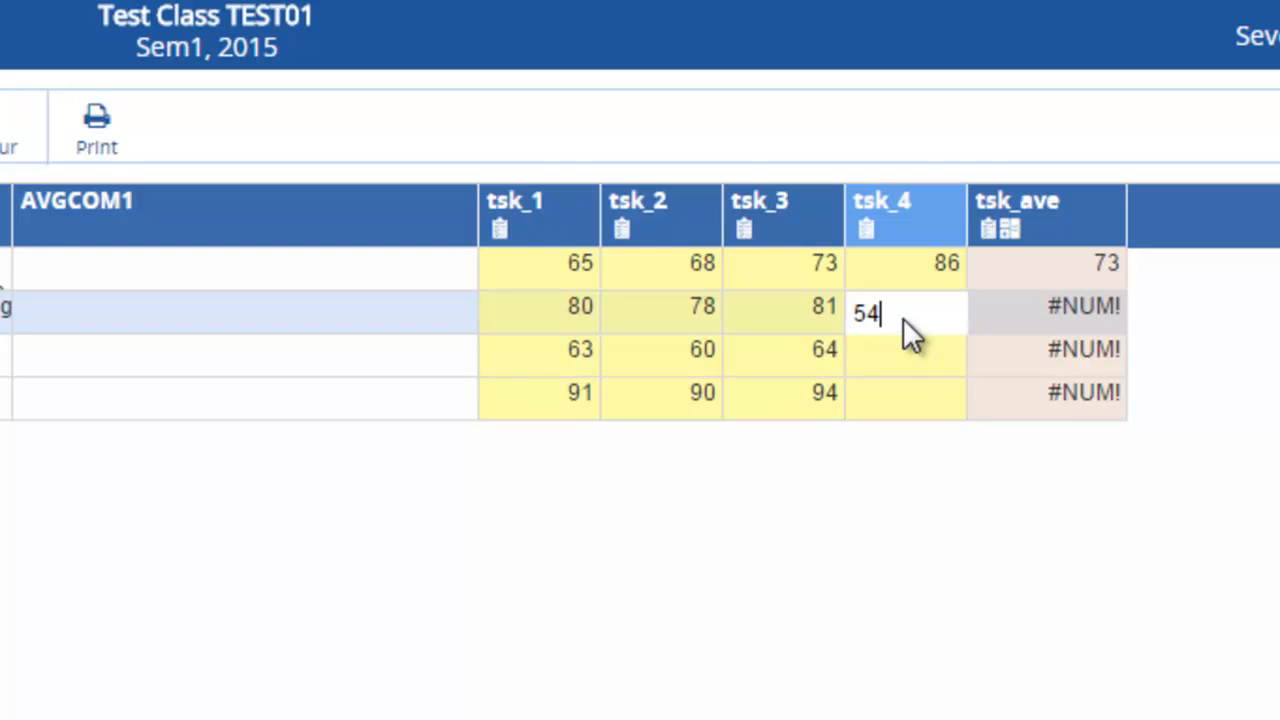
click(895, 368)
text(78)
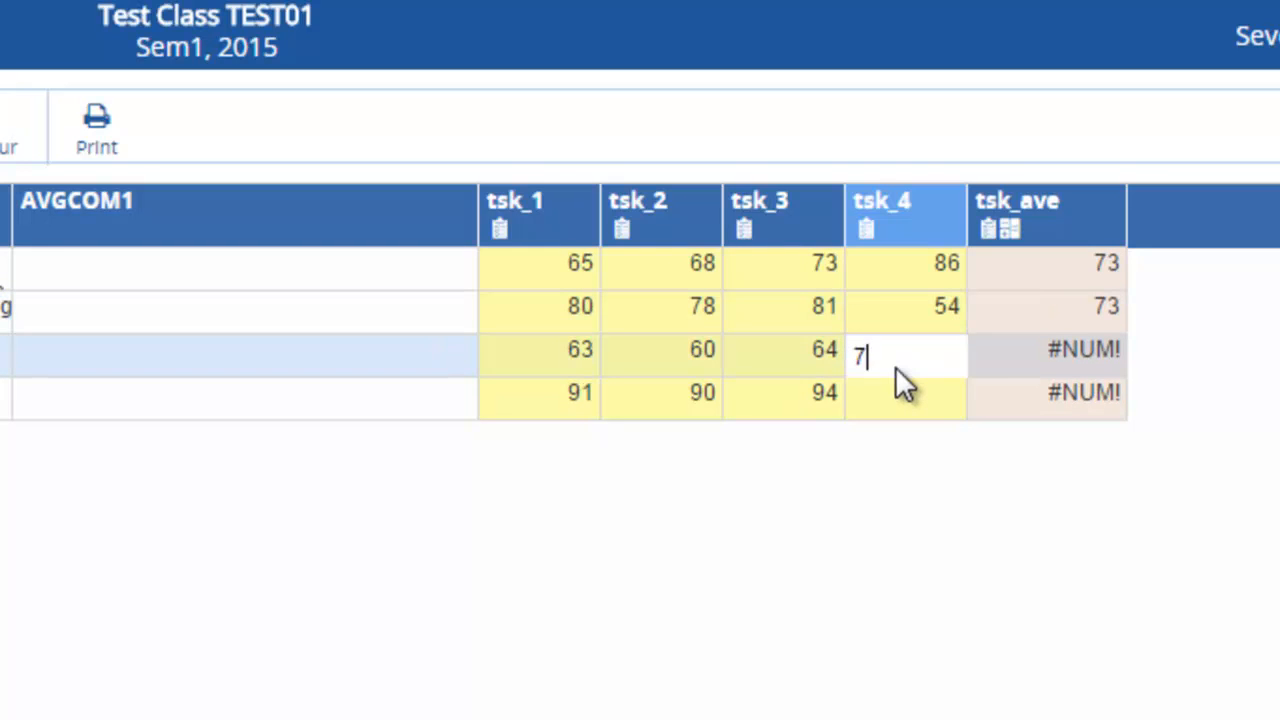
click(901, 402)
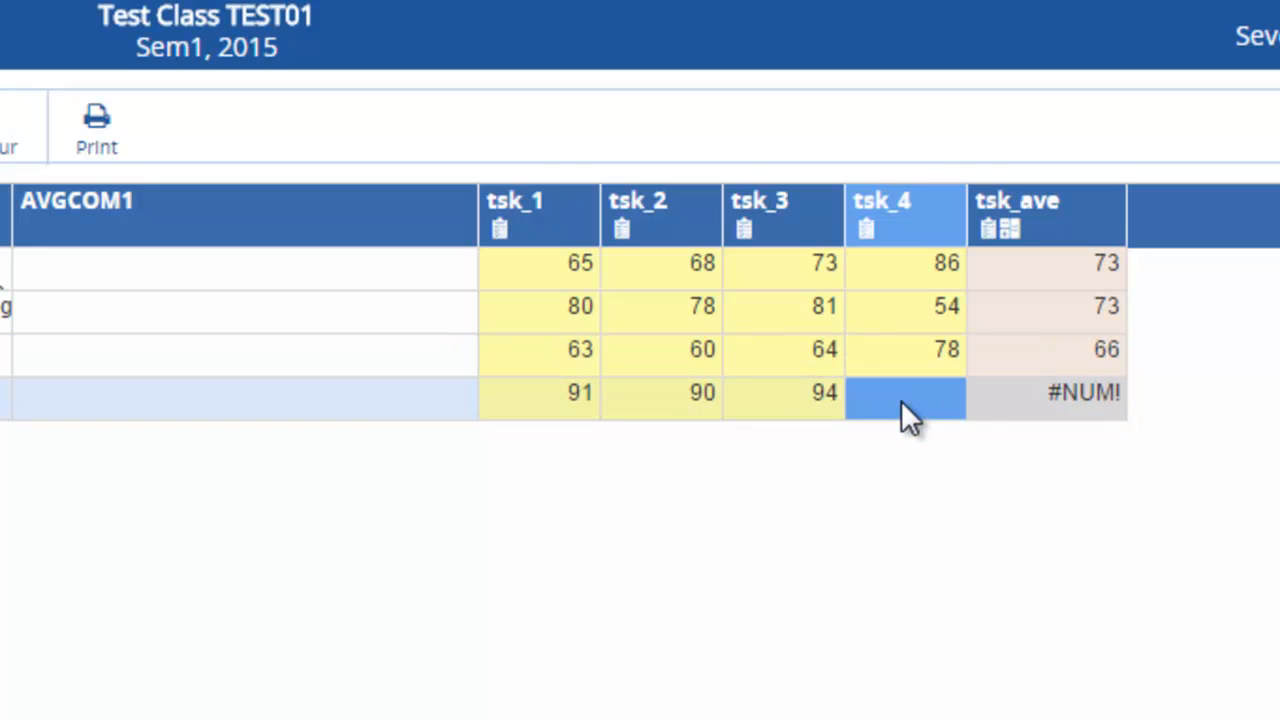
text(78)
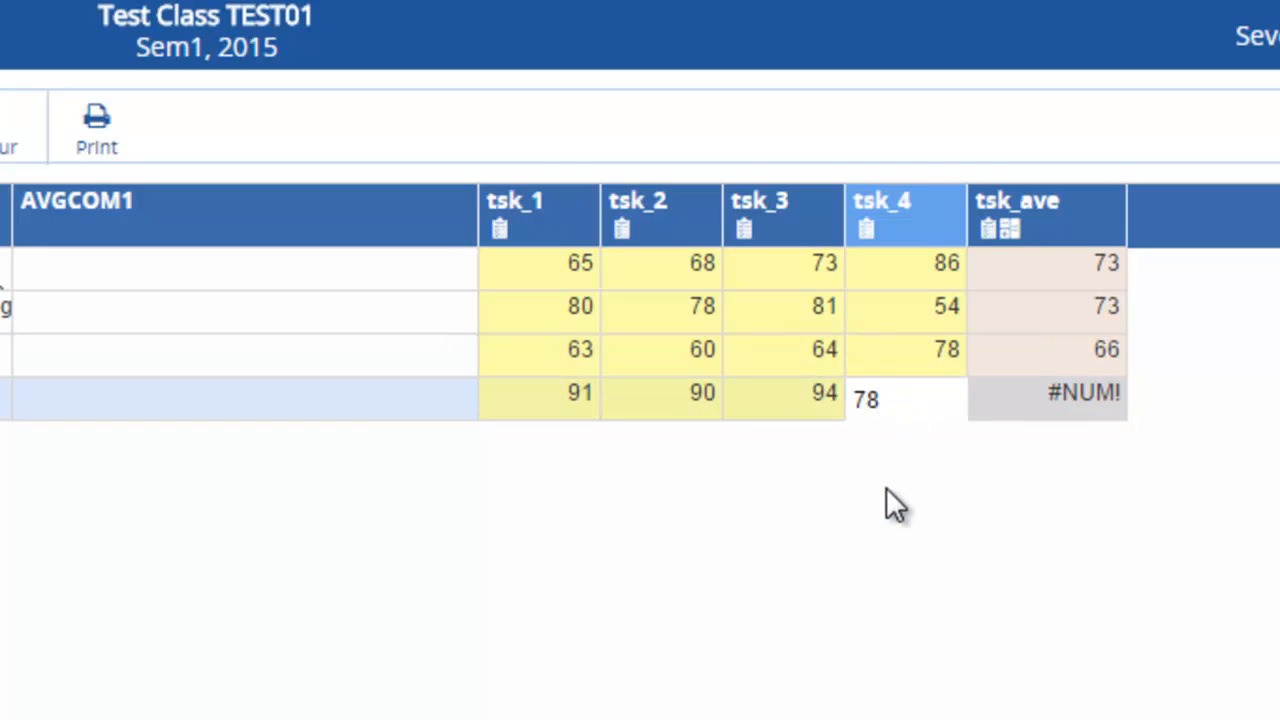
click(767, 408)
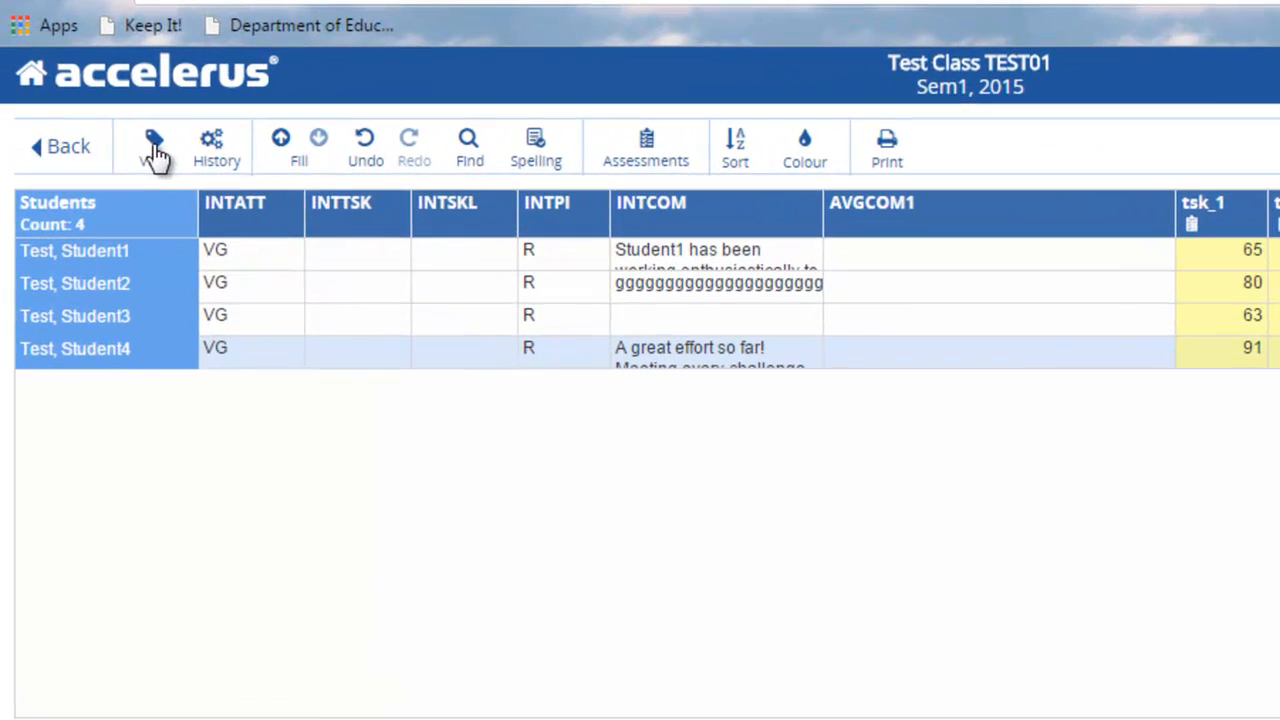
- Show all assessment items in the grid, and limit the view to the Term1 items
click(155, 150)
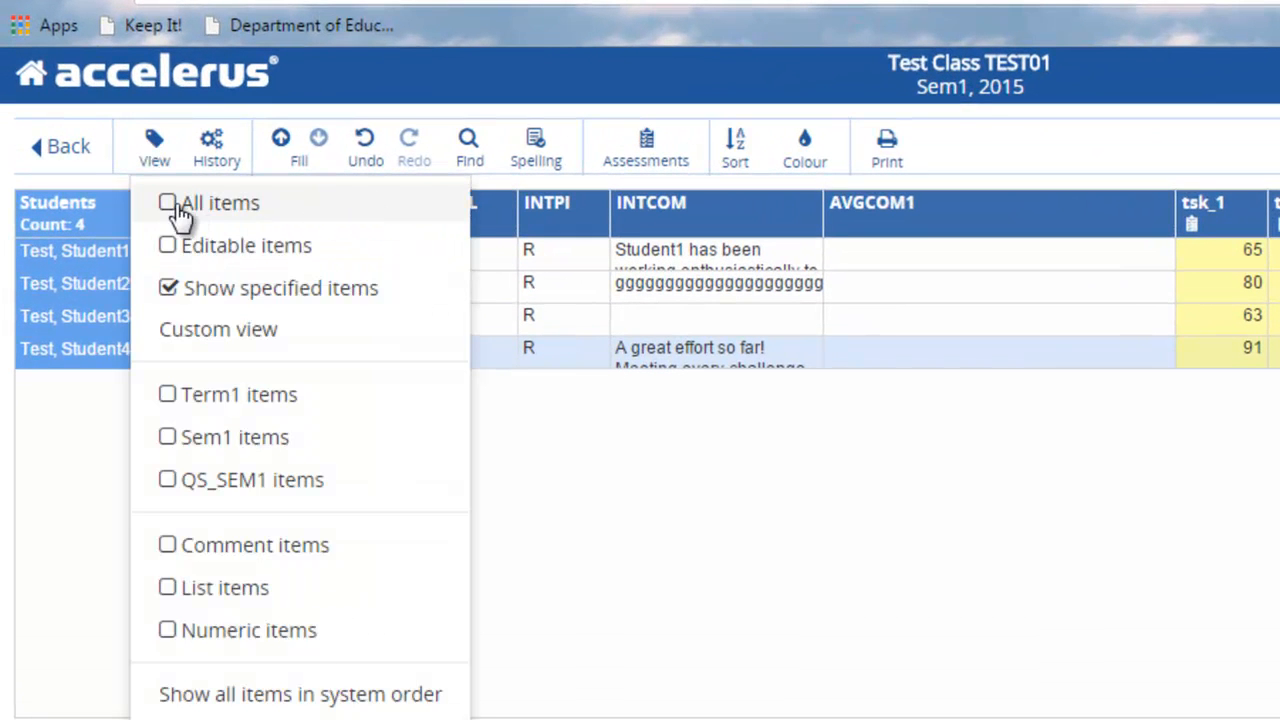
click(176, 204)
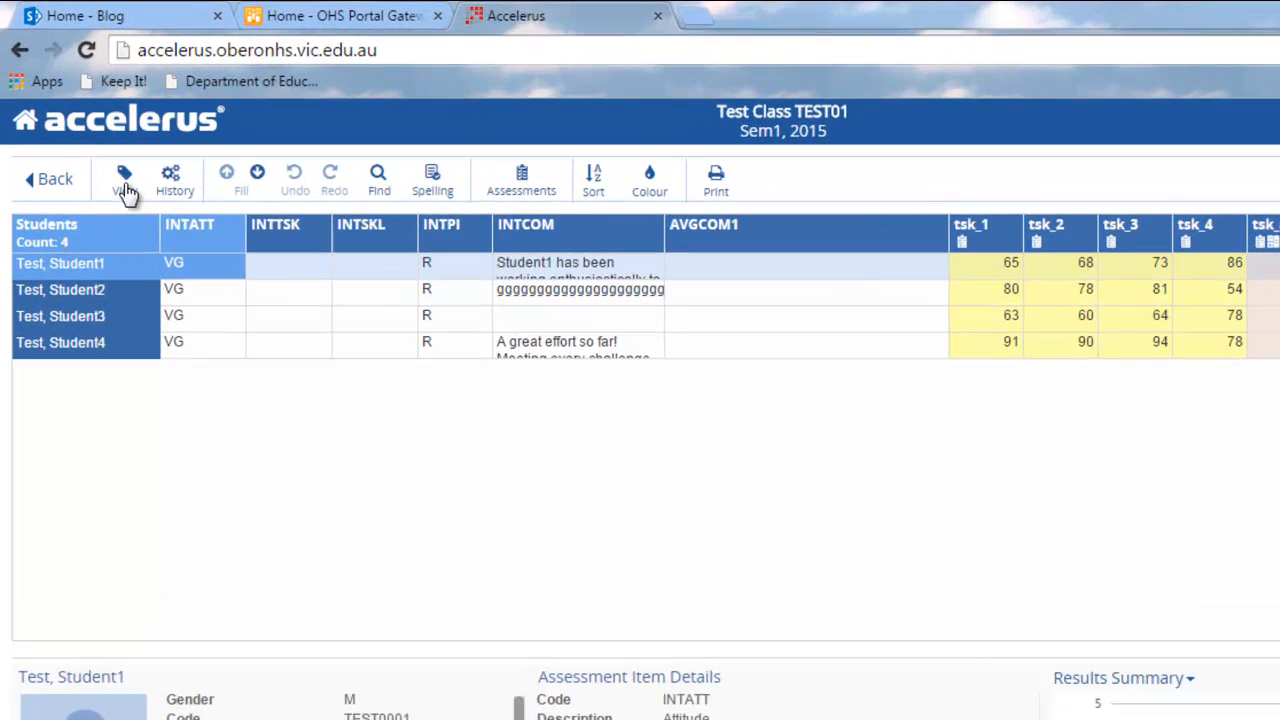
click(102, 146)
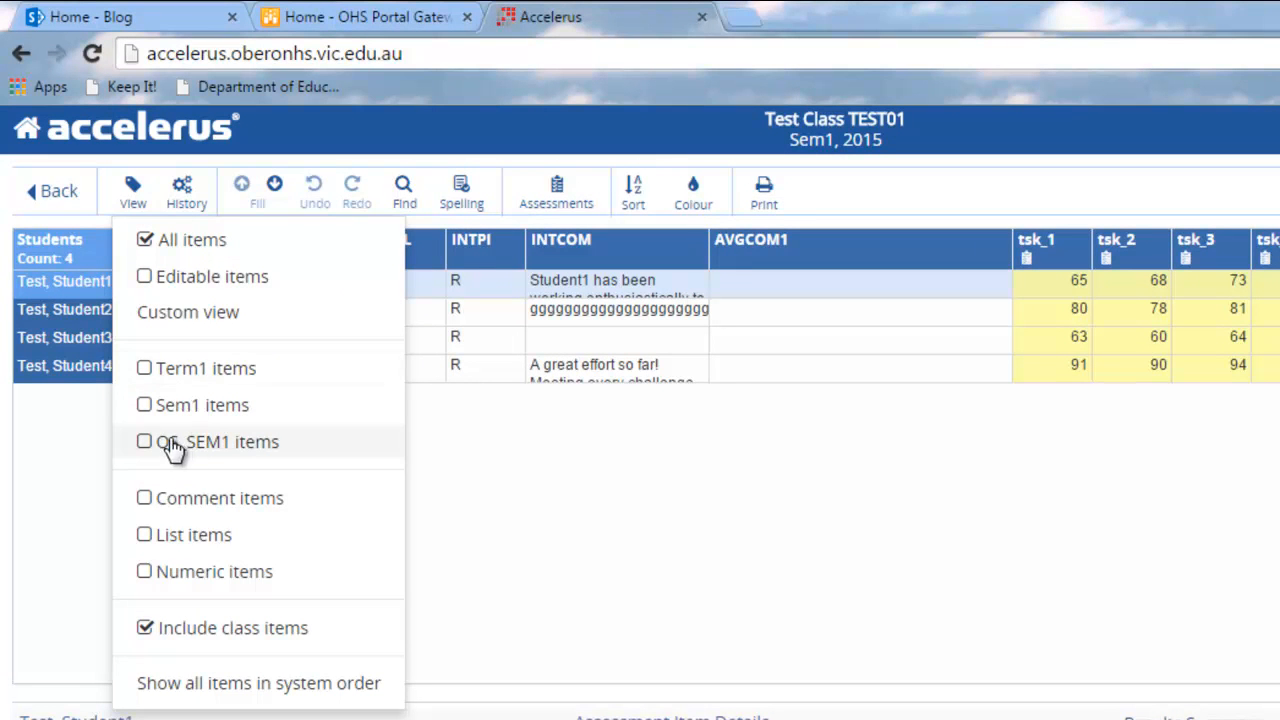
click(145, 370)
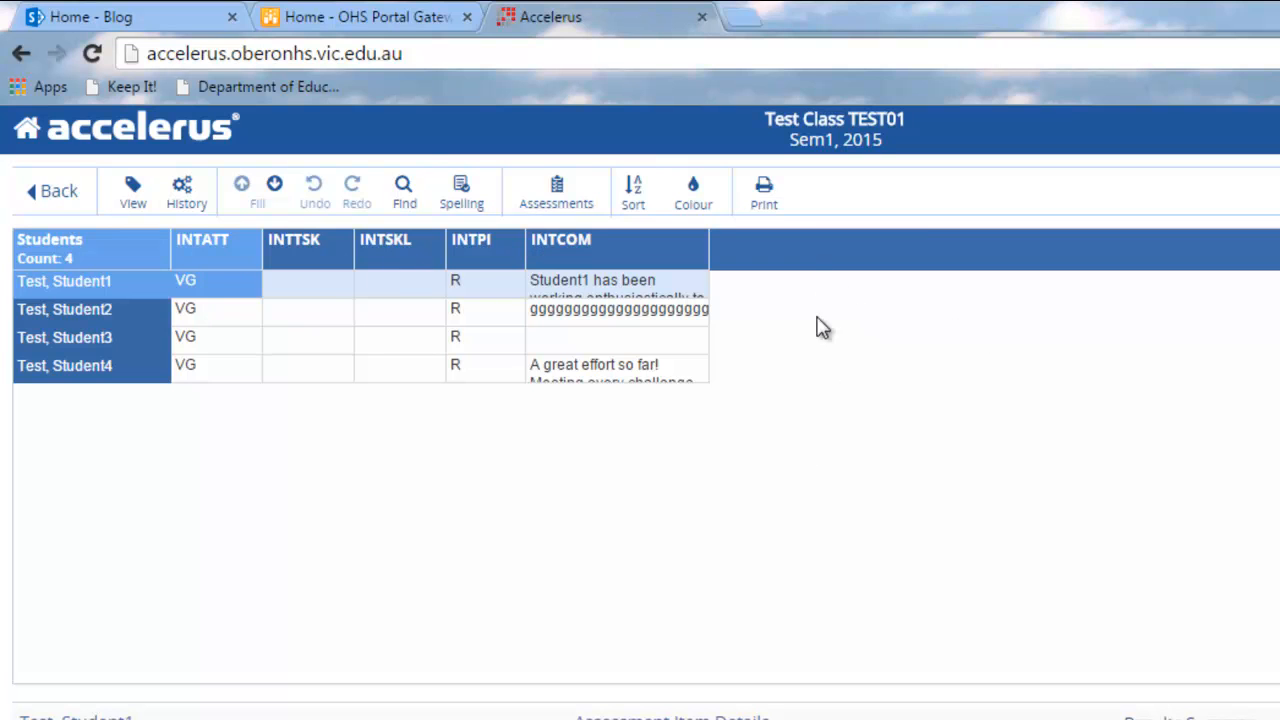
- Set up a custom view that also shows AVGCOM1 General Comment and tsk_3 Task 3, and save it
click(135, 196)
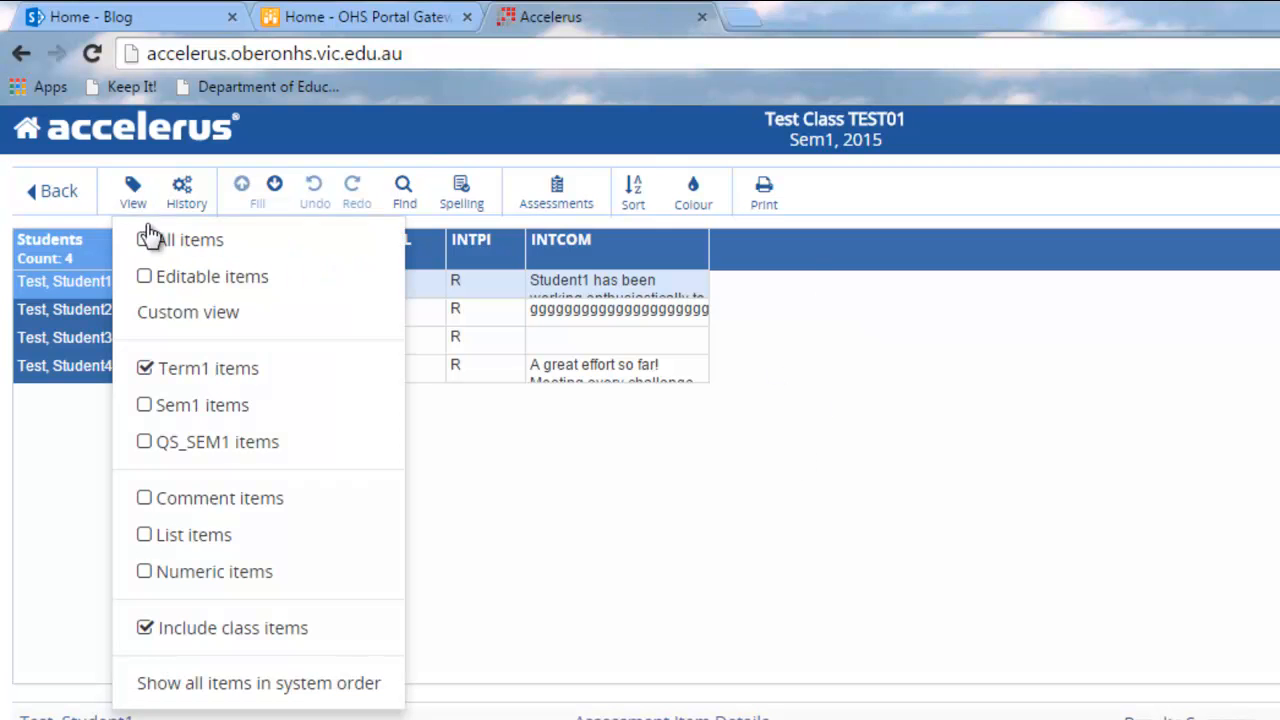
click(205, 313)
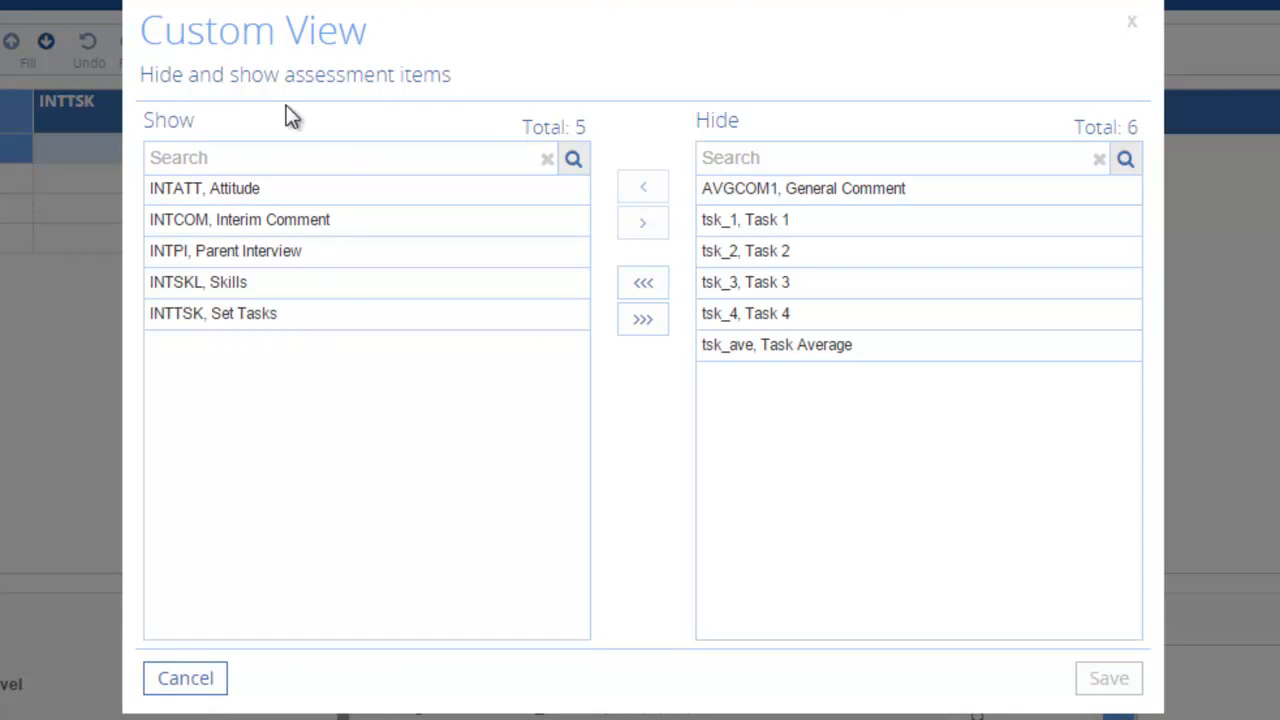
click(766, 189)
click(643, 190)
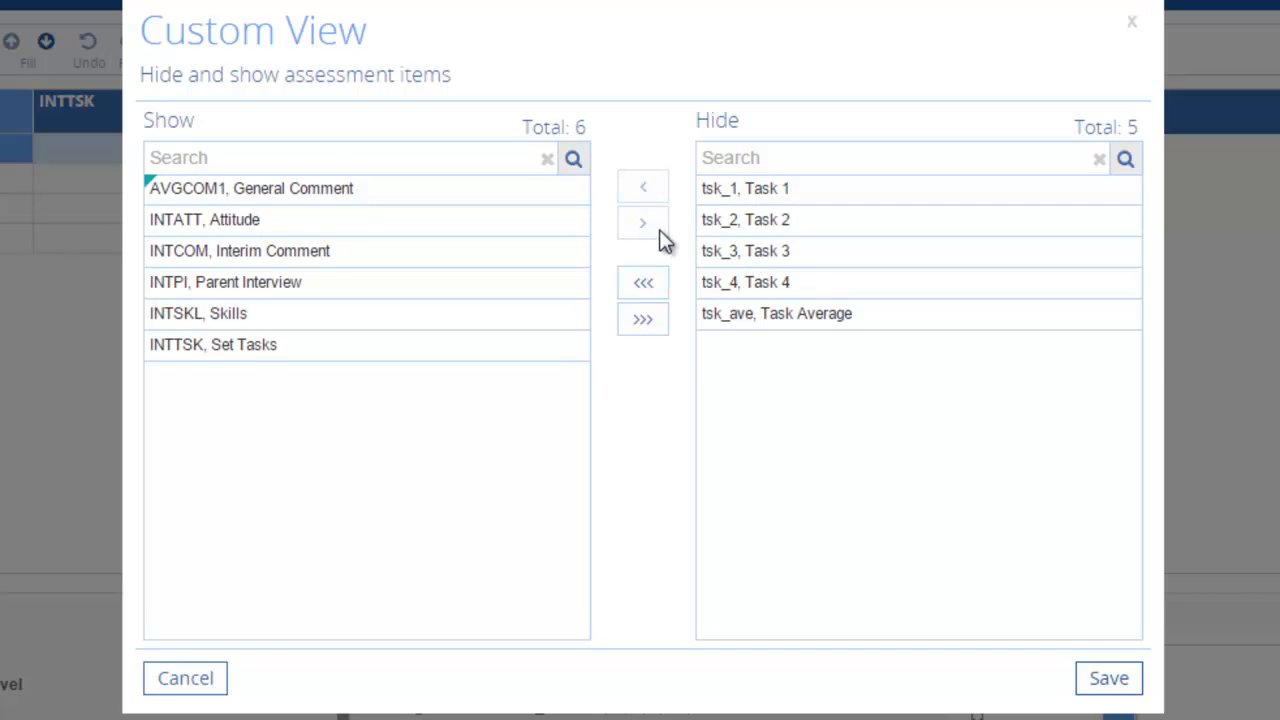
click(750, 251)
click(645, 188)
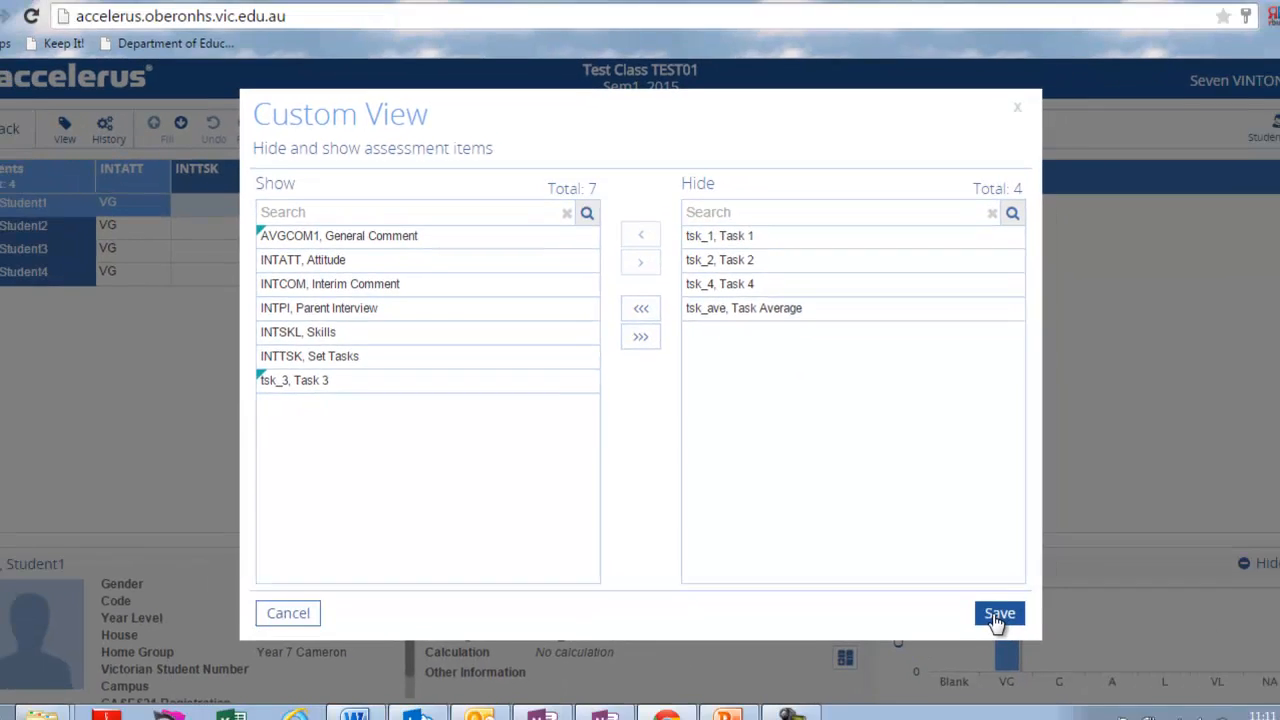
click(1094, 669)
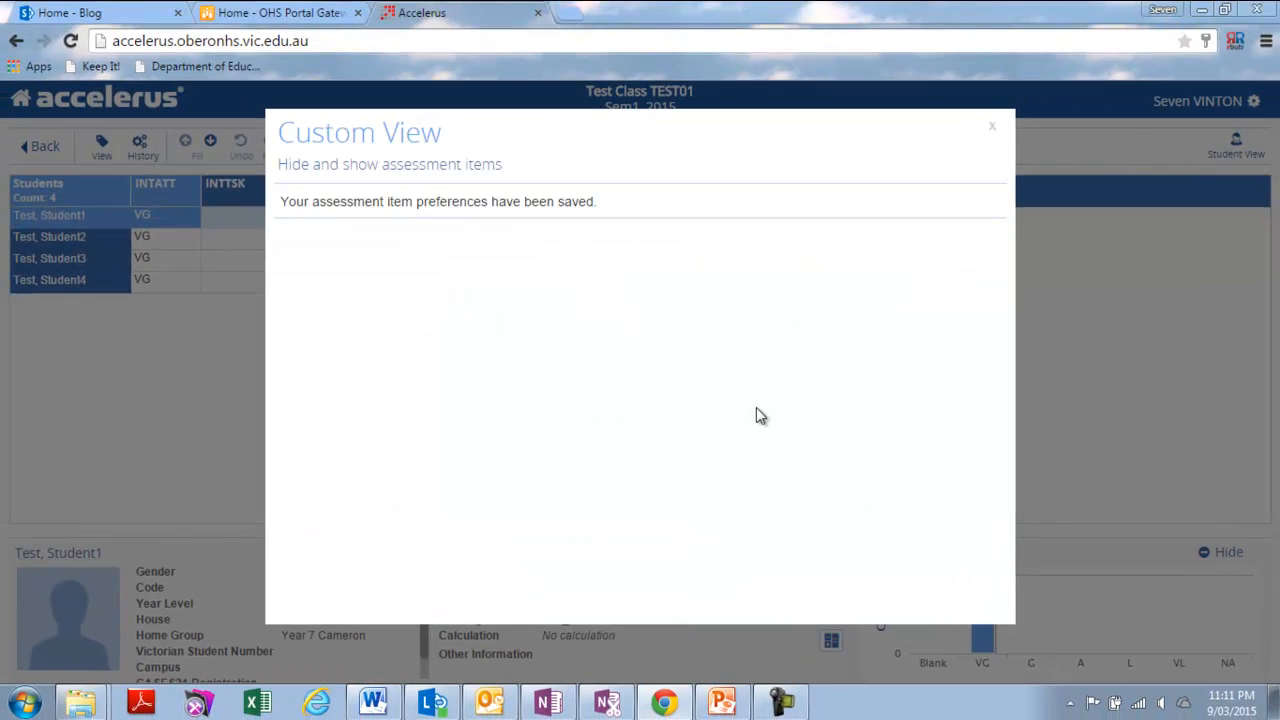
click(992, 128)
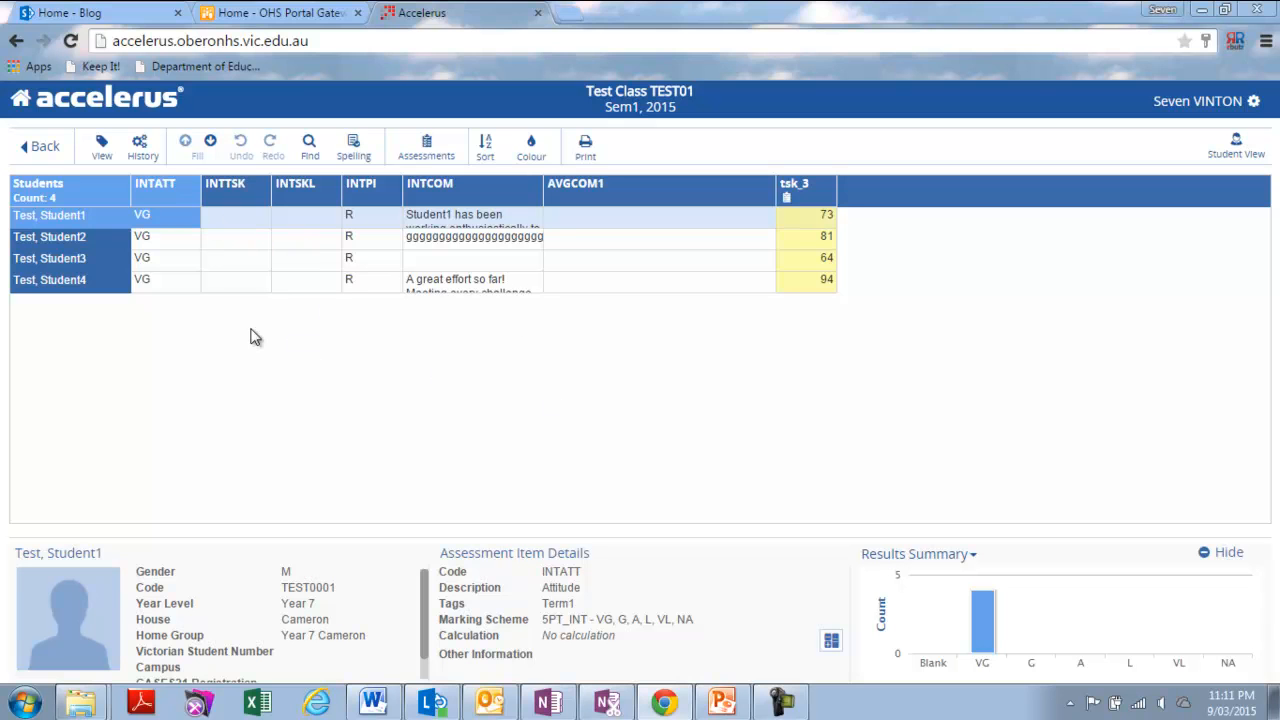
- Look at the first student in Student View, and use the assessment summary to switch between Student View and Grid View
double_click(60, 217)
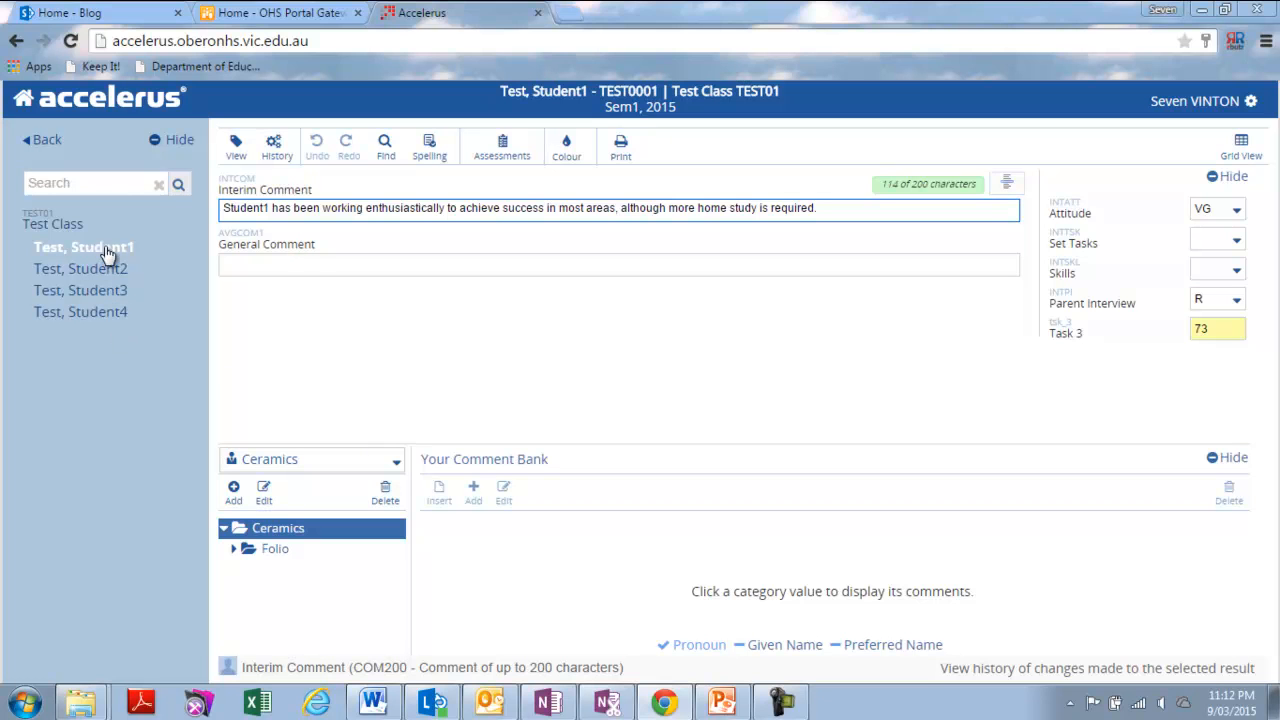
click(50, 140)
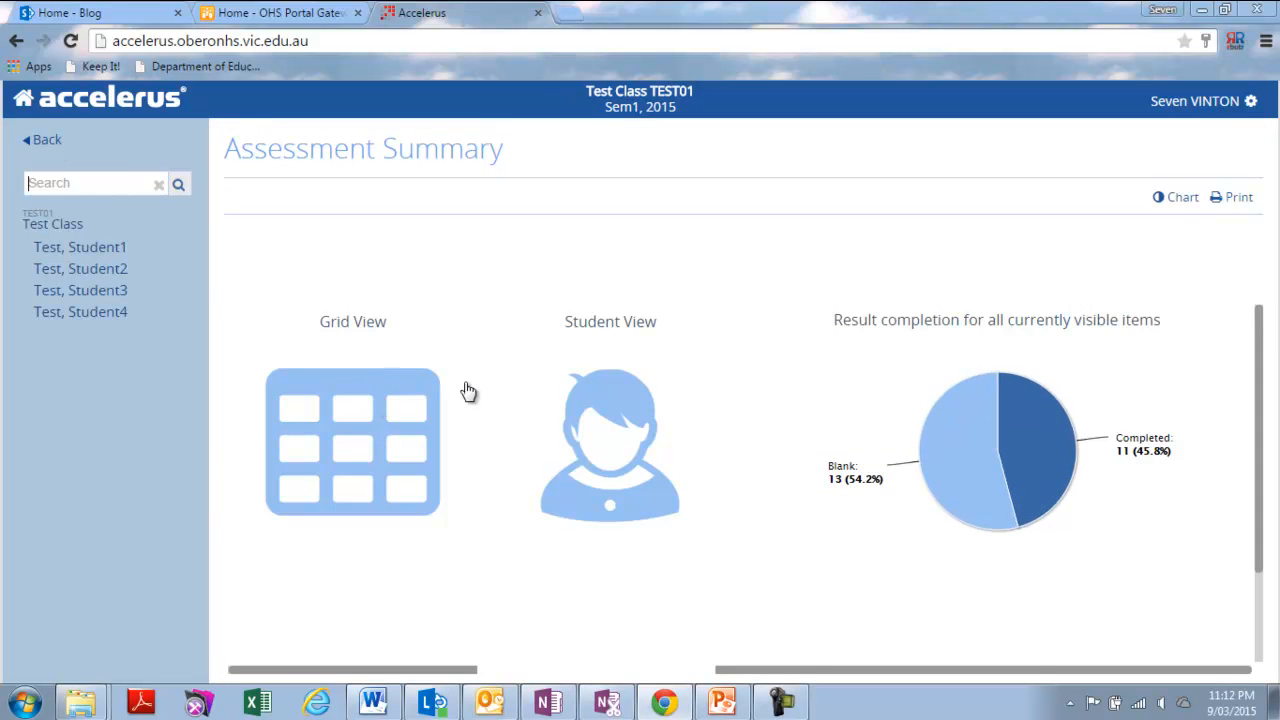
click(624, 410)
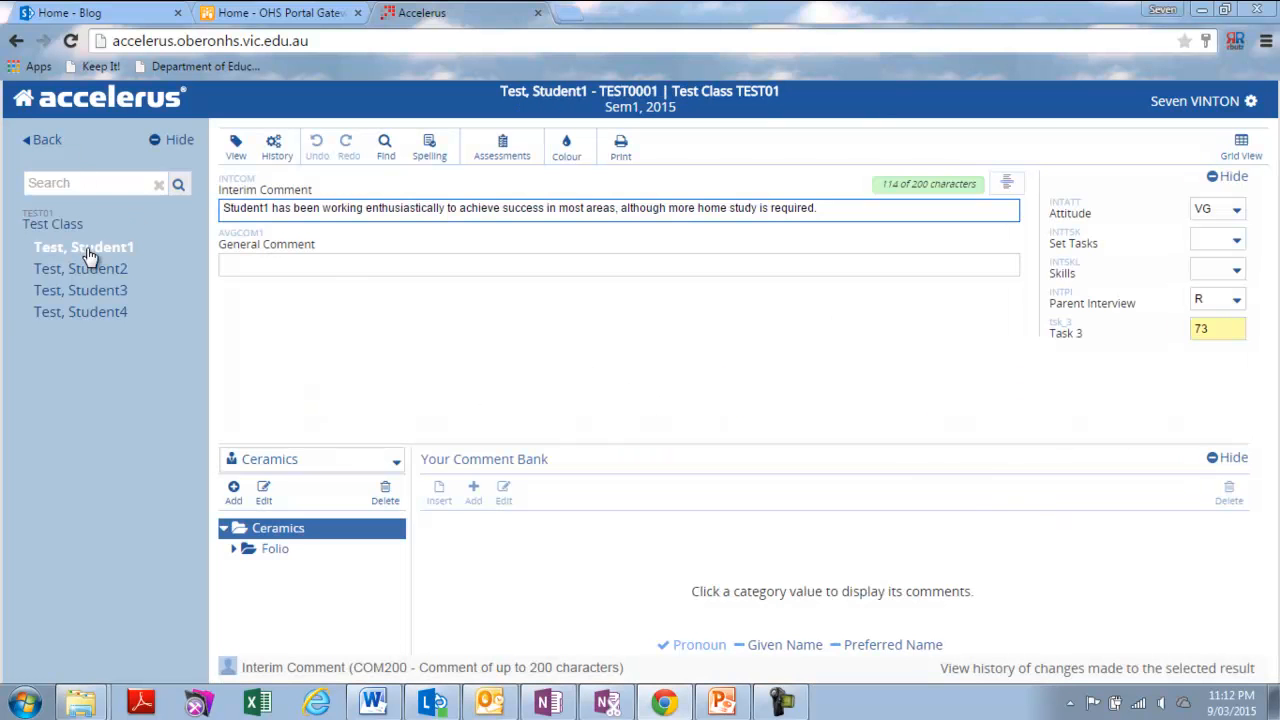
click(41, 148)
click(380, 384)
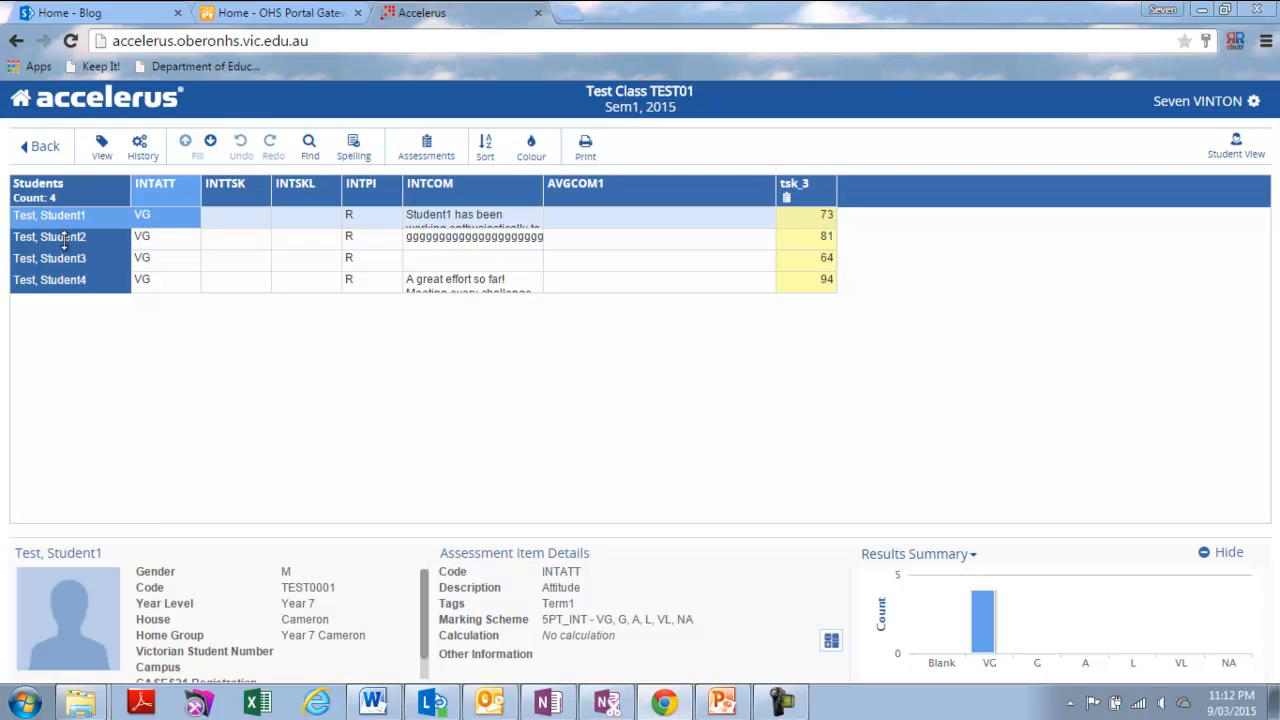
- Open the third student in Student View, and hide and redisplay the comment bank pane
click(64, 238)
double_click(64, 259)
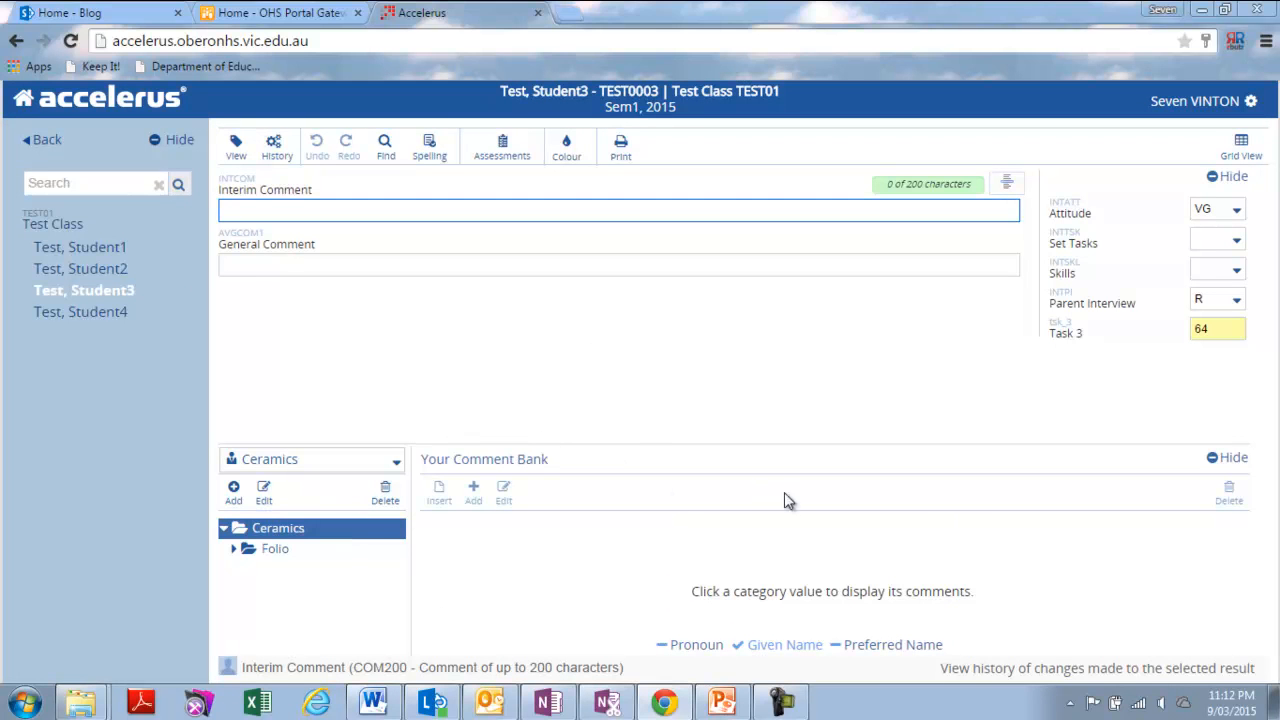
click(1228, 459)
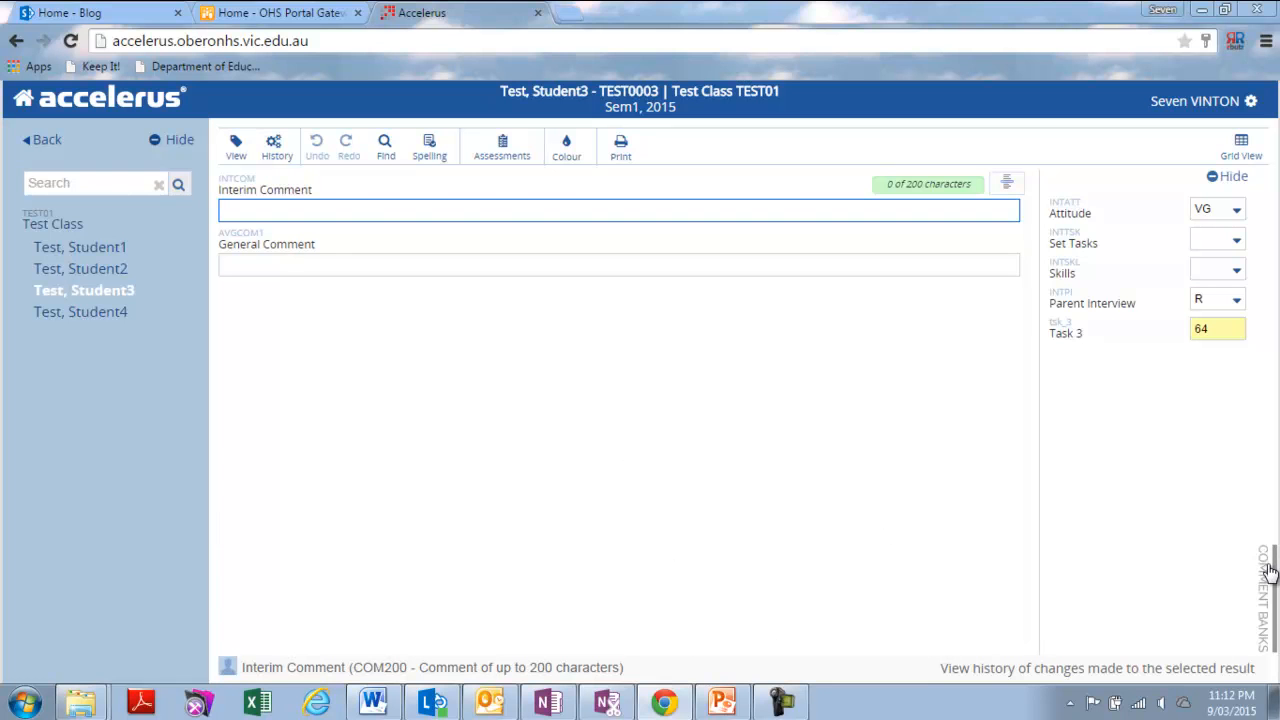
click(1266, 565)
click(1228, 462)
click(1268, 602)
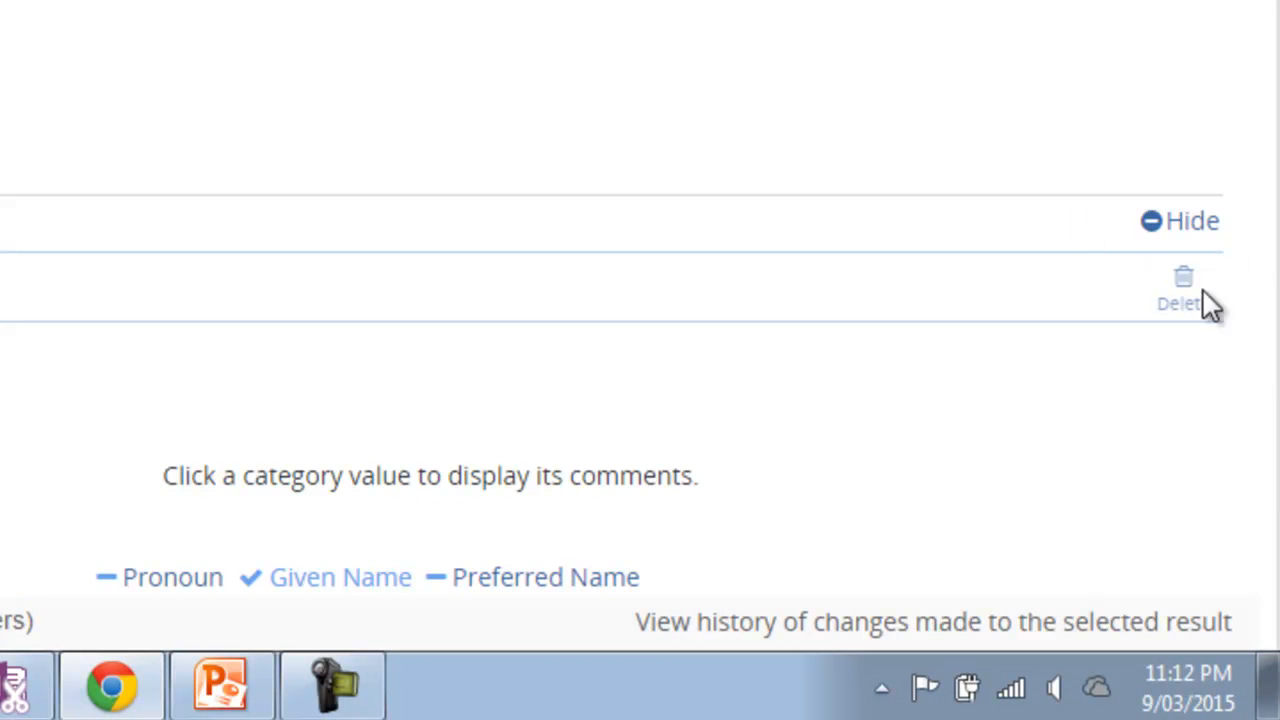
click(1160, 222)
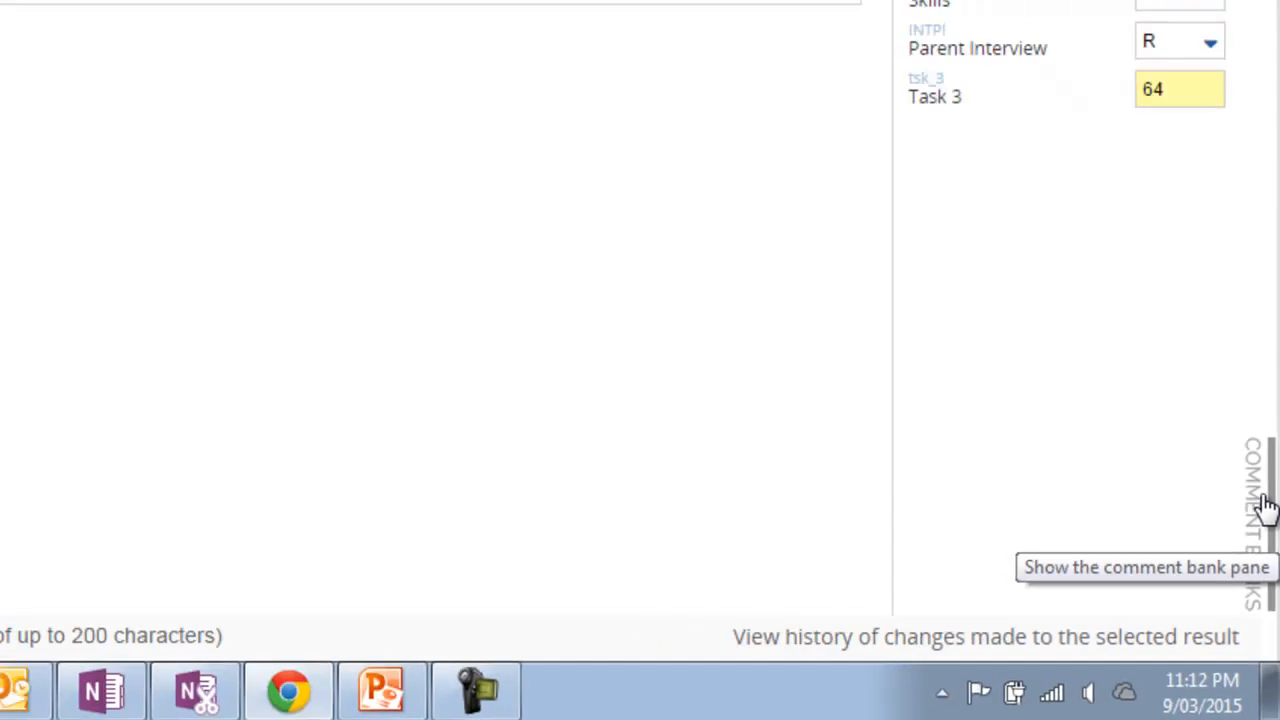
click(1262, 476)
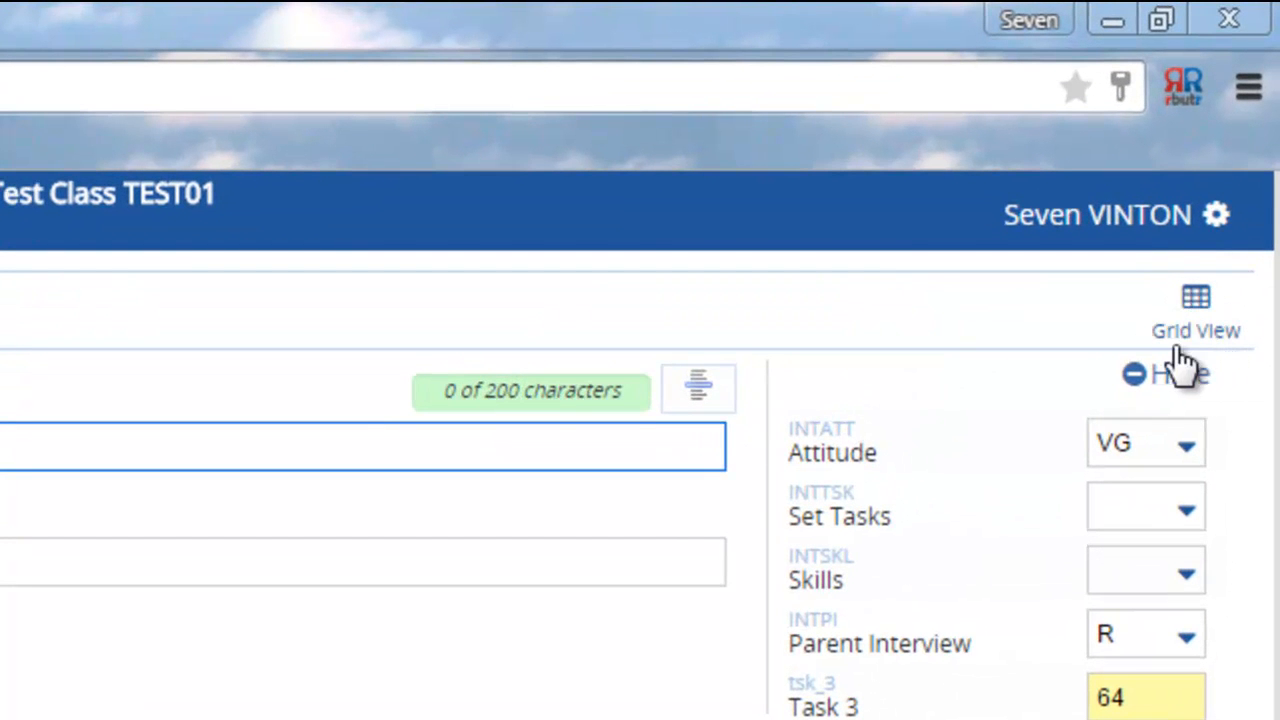
- Return to Grid View and generate the printable listing of all results for the class
click(1196, 320)
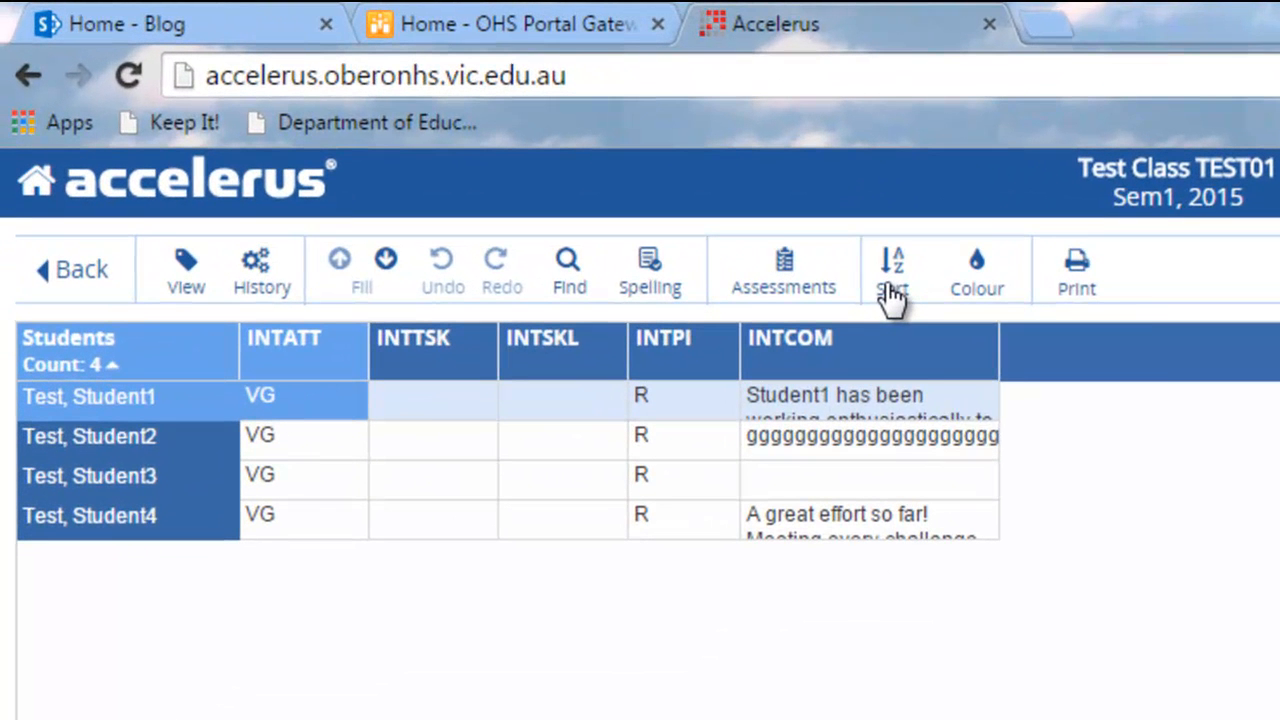
click(688, 215)
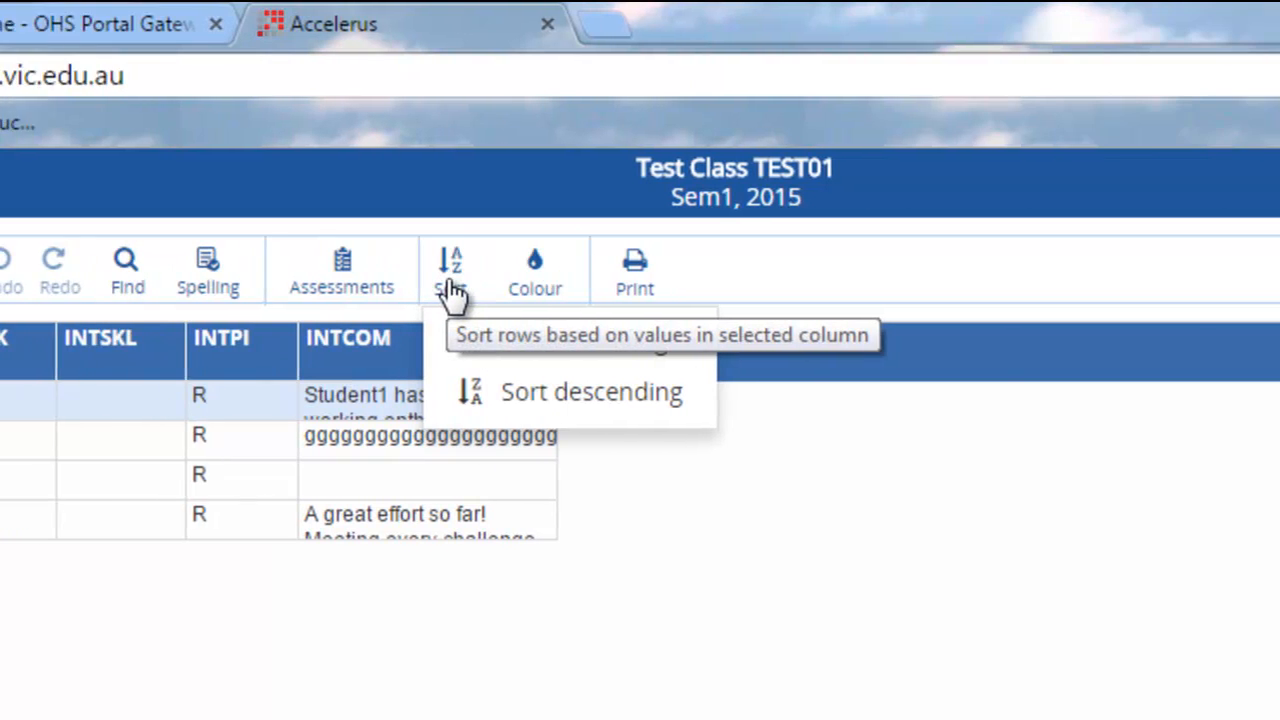
click(510, 285)
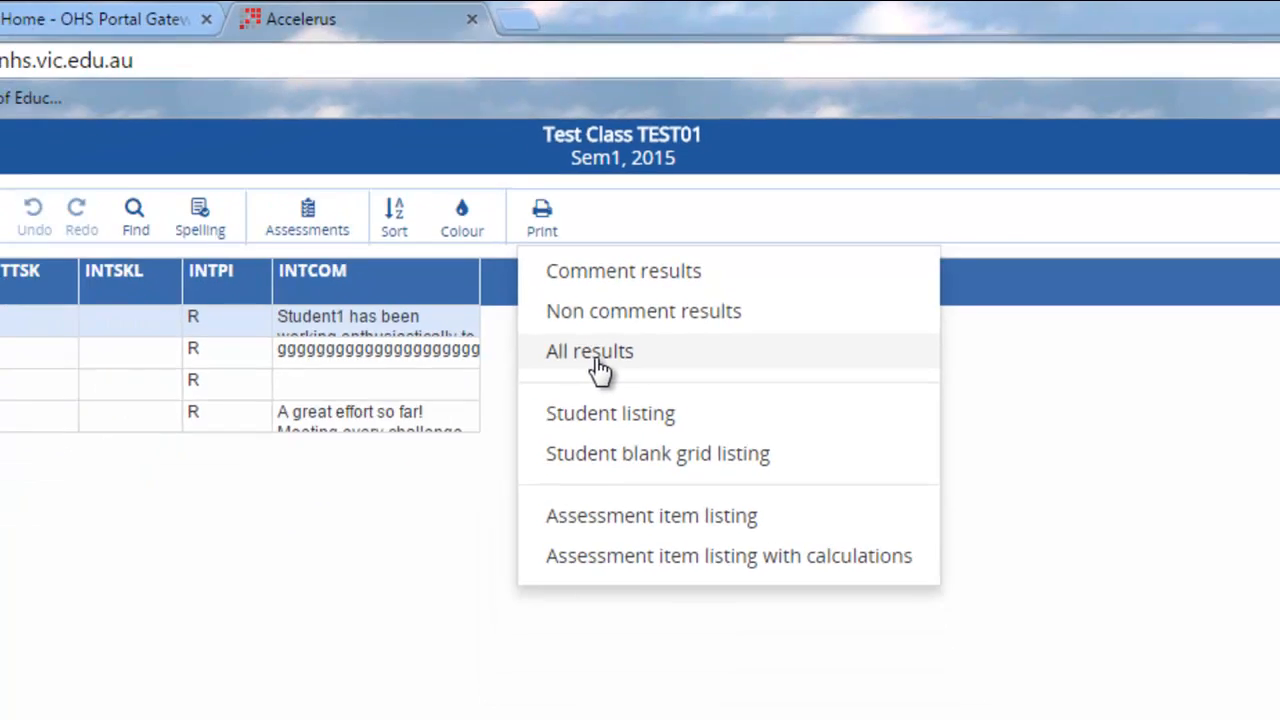
click(580, 450)
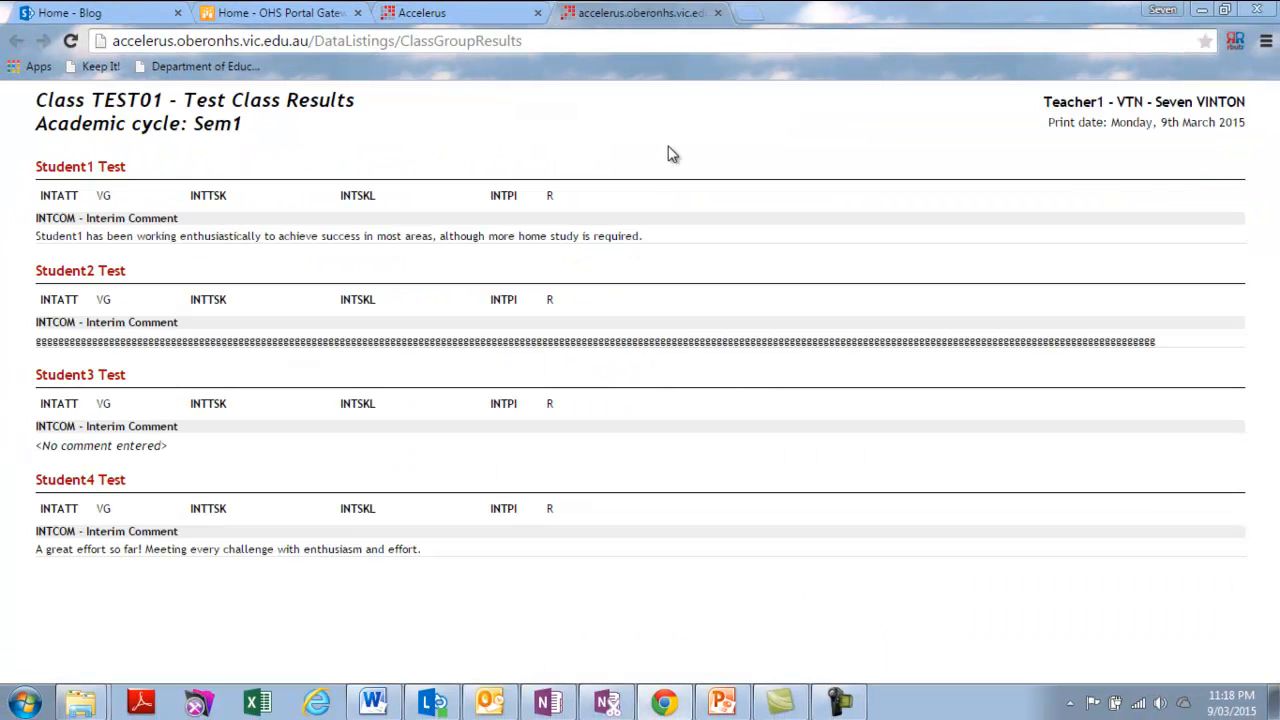